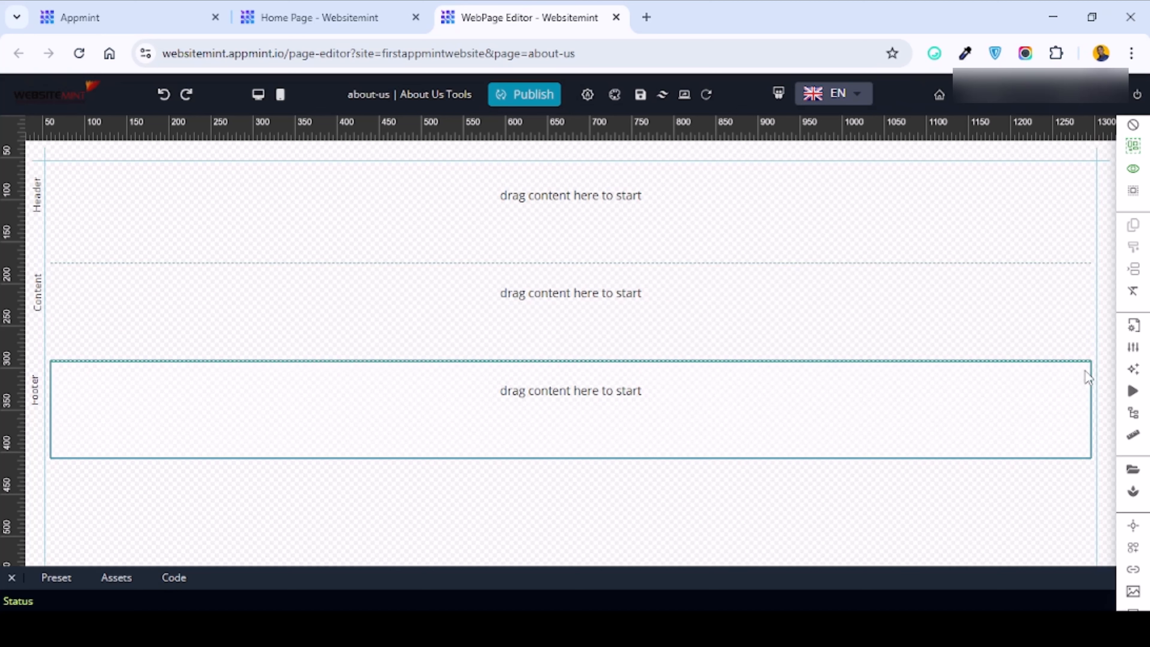
Open the asset library's web templates and search them for "header", then for "head".
click(1134, 494)
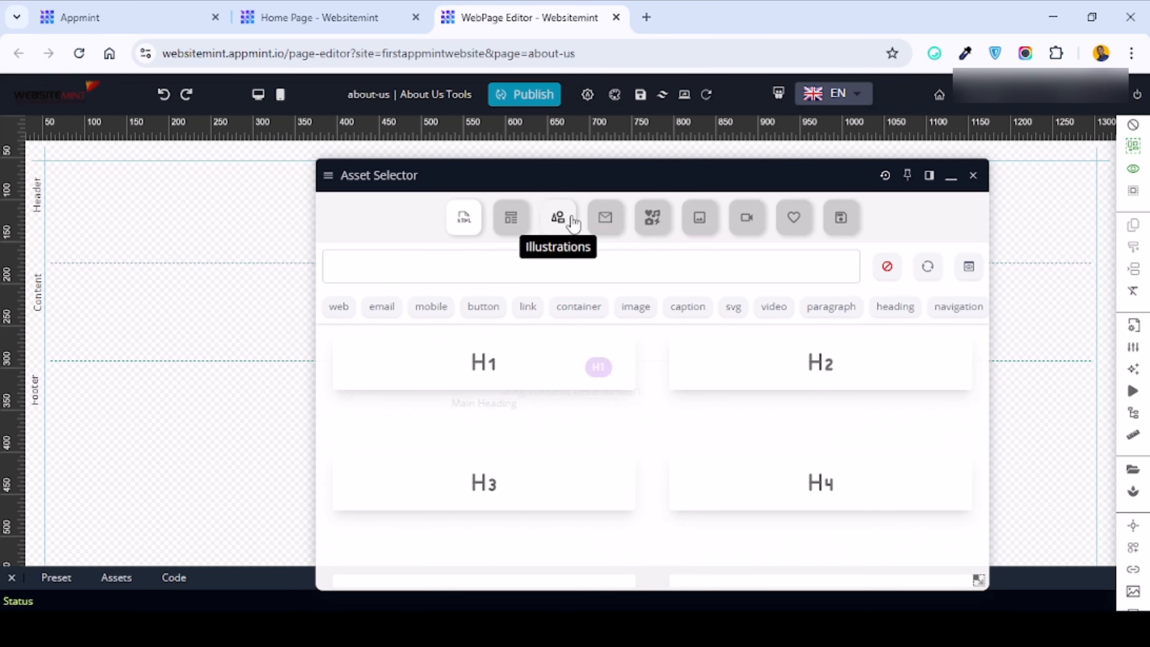
click(511, 219)
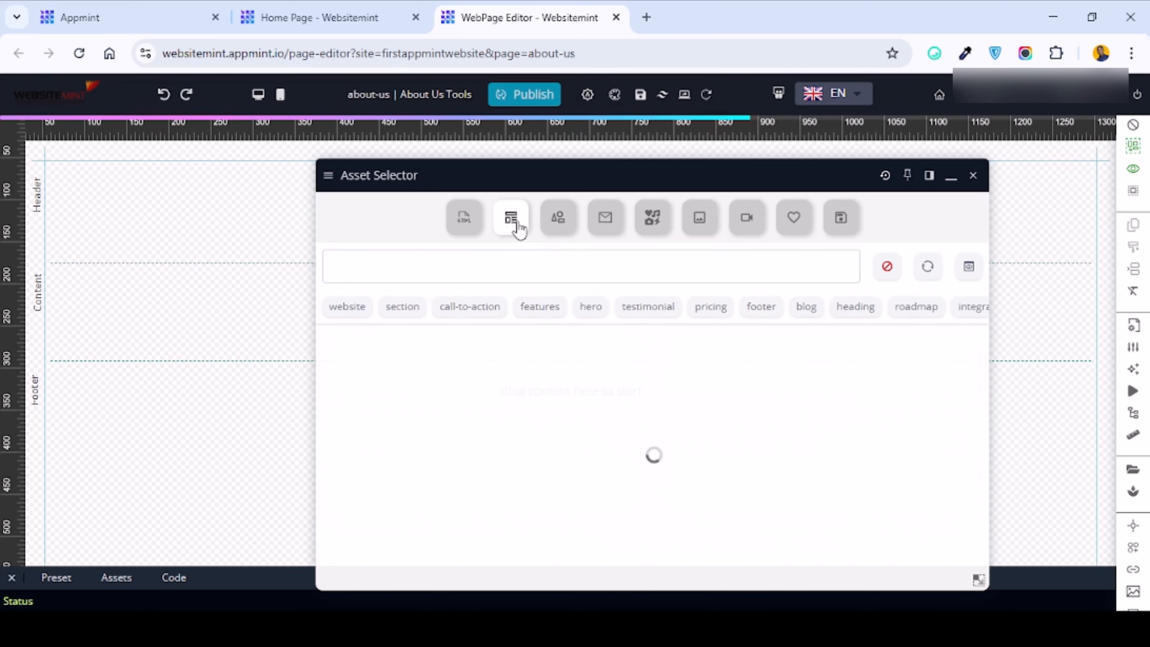
click(555, 261)
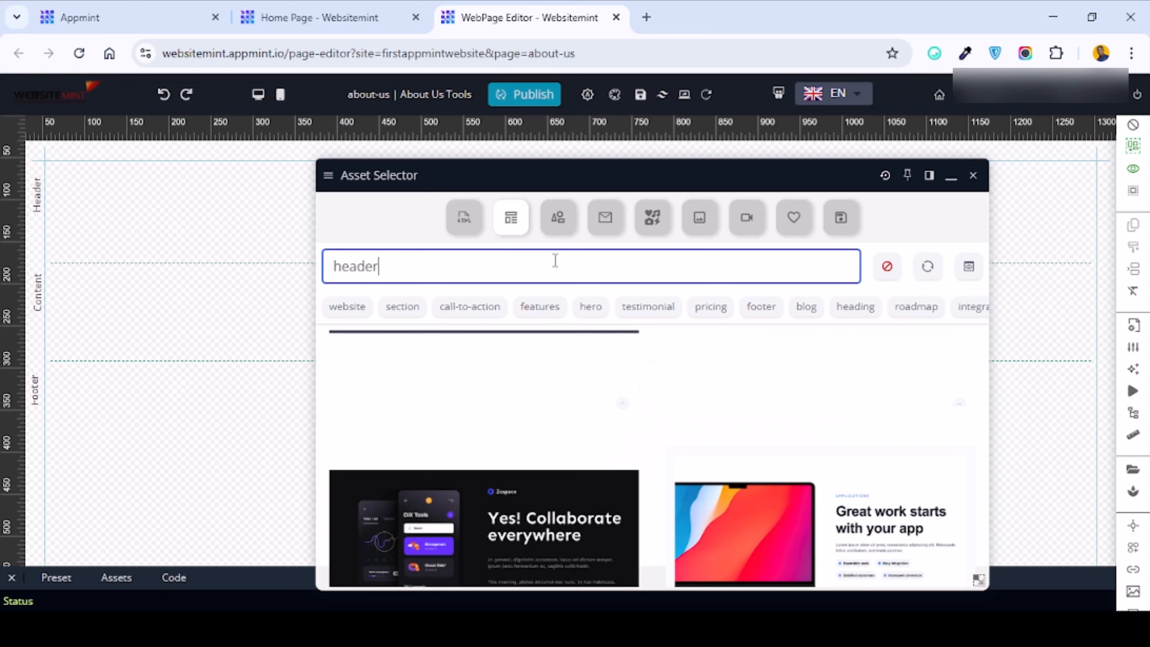
text(header)
key(Return)
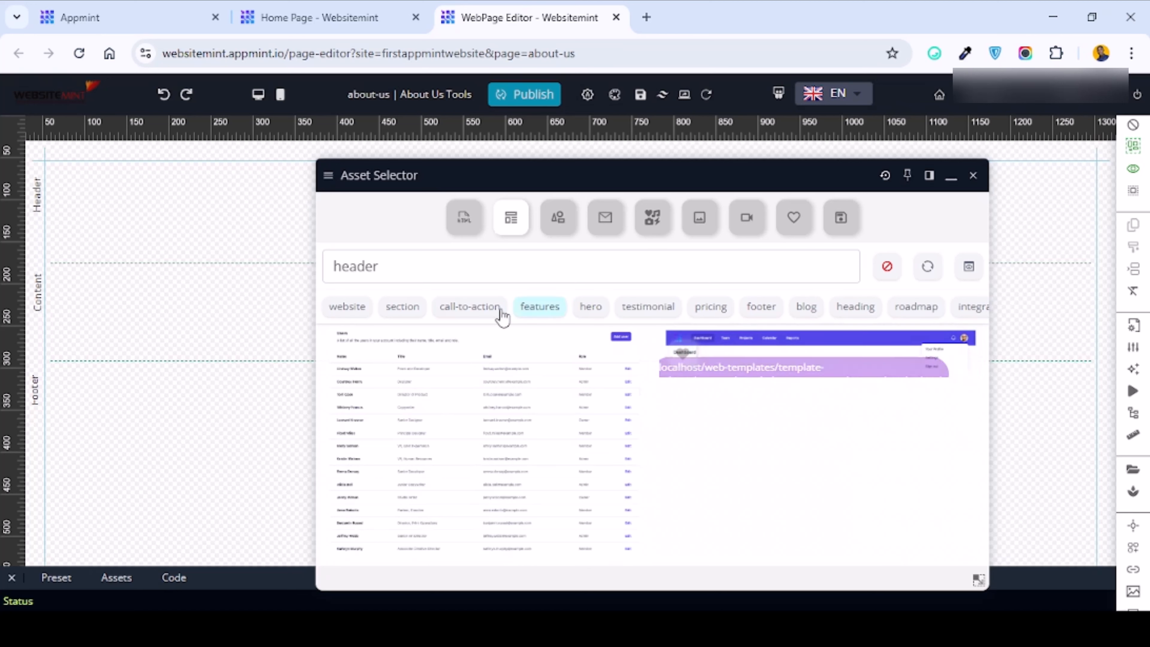
drag(454, 264, 258, 267)
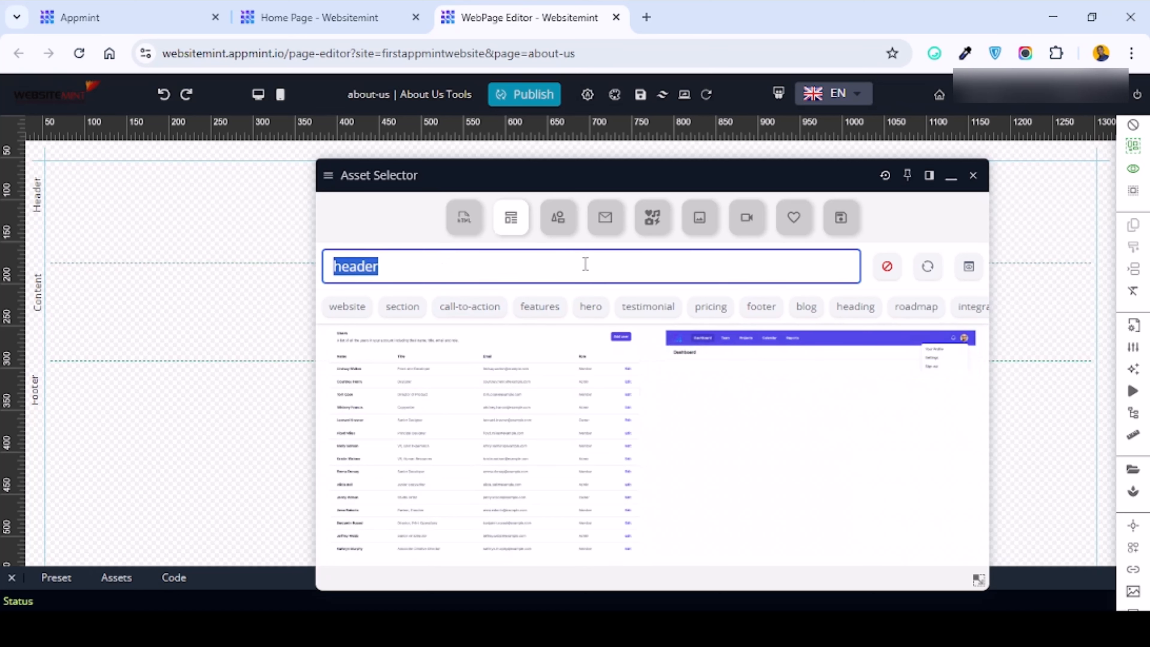
text(hea)
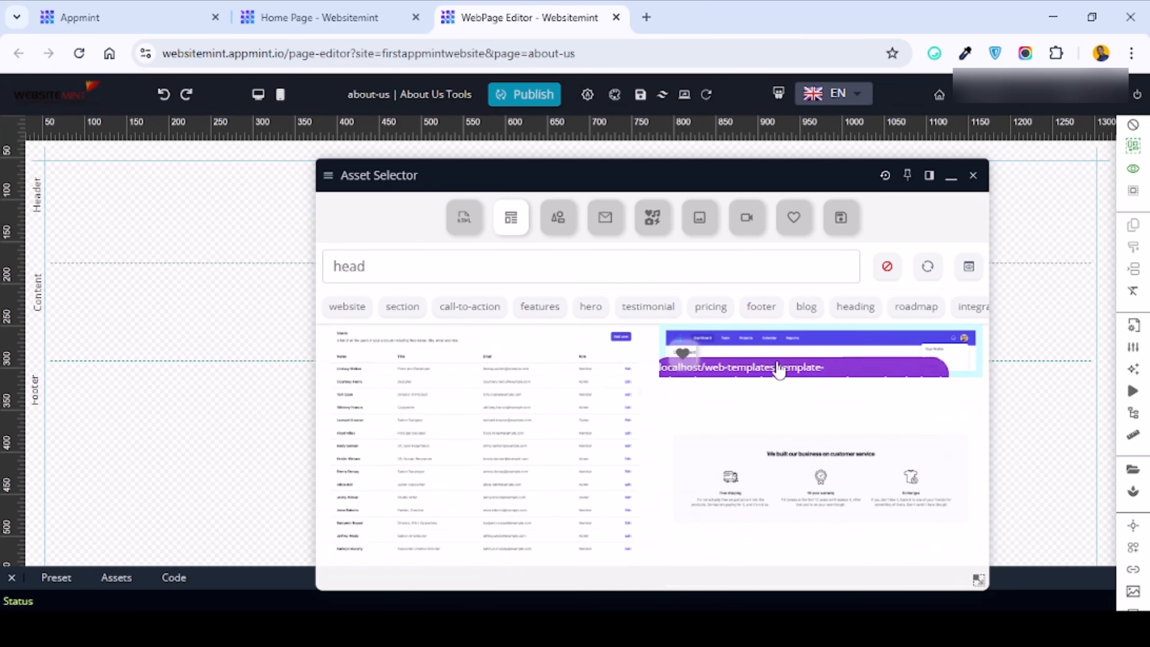
scroll(500, 403, down, 5)
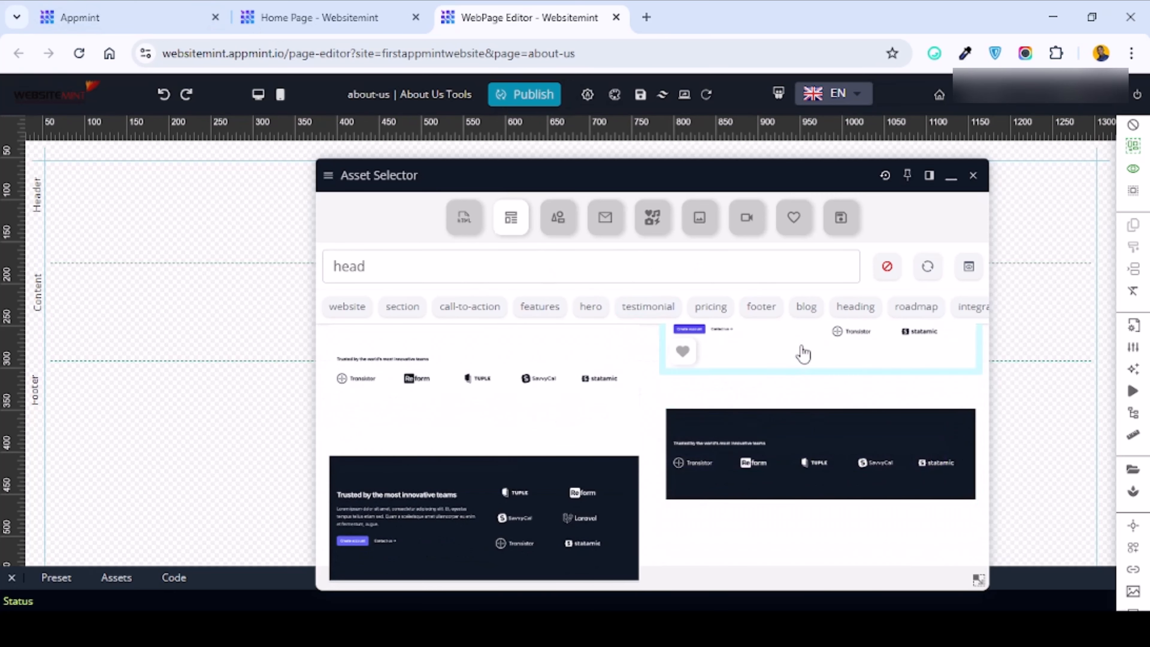
Filter the web templates by the footer category and examine the available footer designs.
click(769, 318)
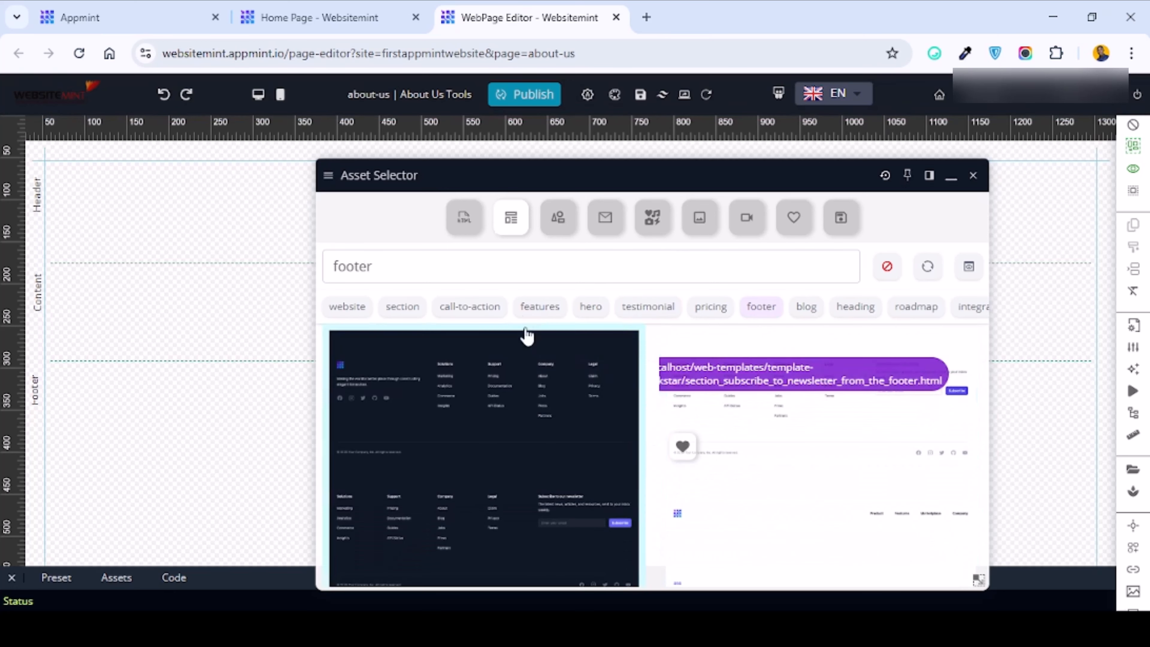
scroll(823, 409, down, 1)
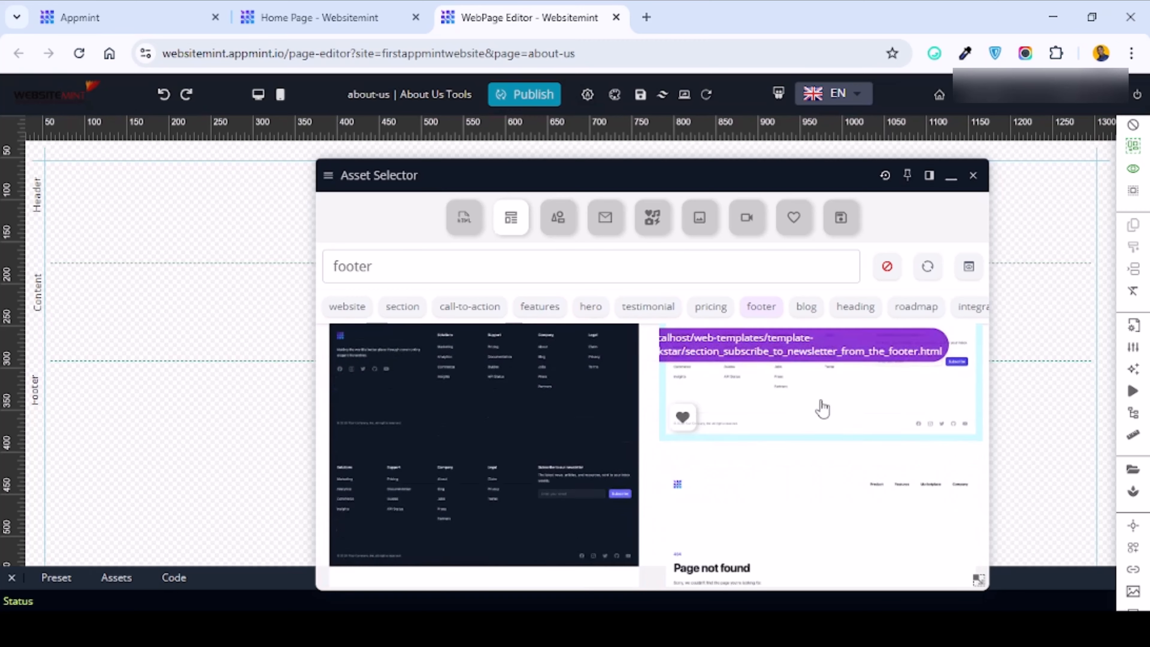
scroll(826, 408, down, 5)
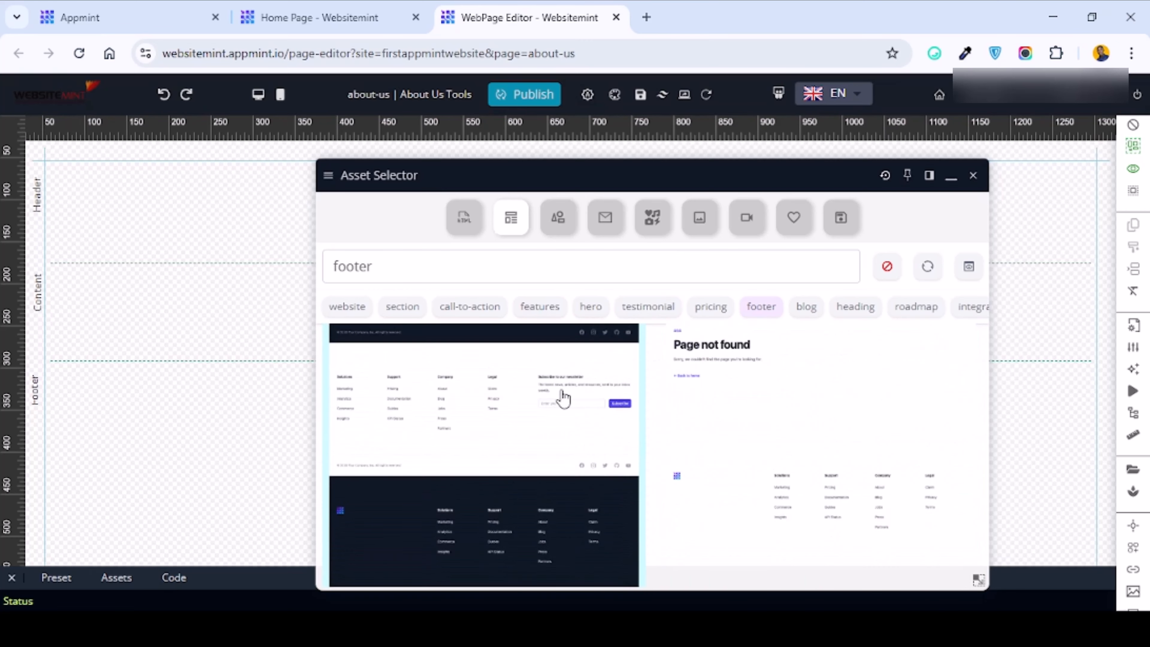
scroll(783, 411, down, 5)
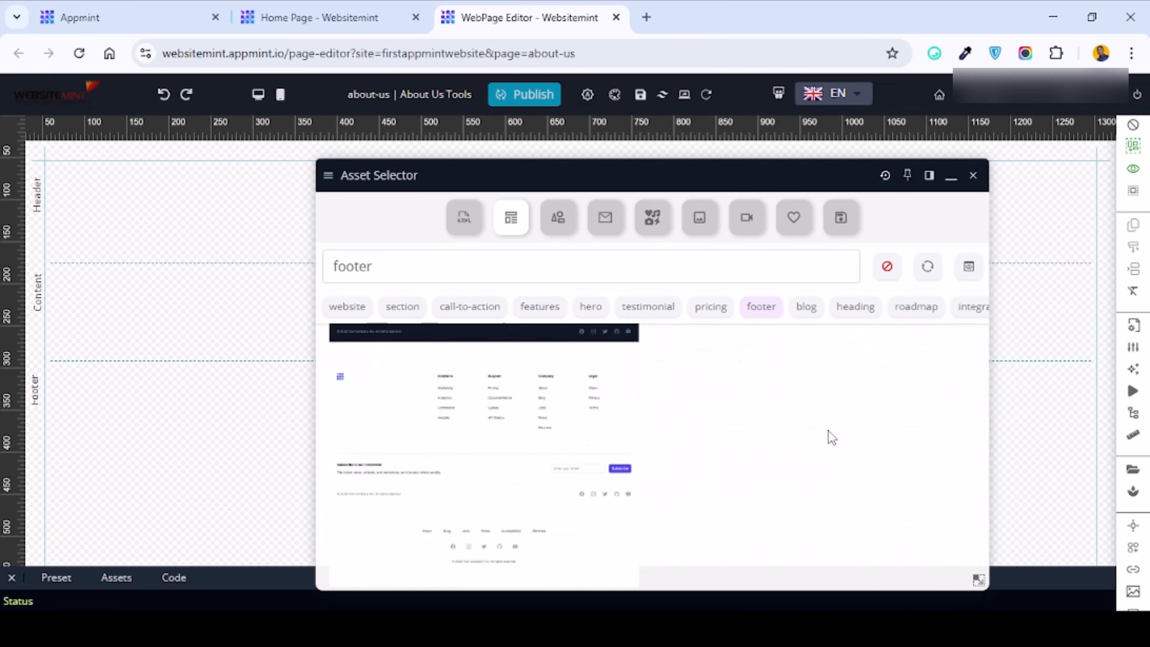
scroll(827, 434, up, 4)
scroll(507, 418, down, 2)
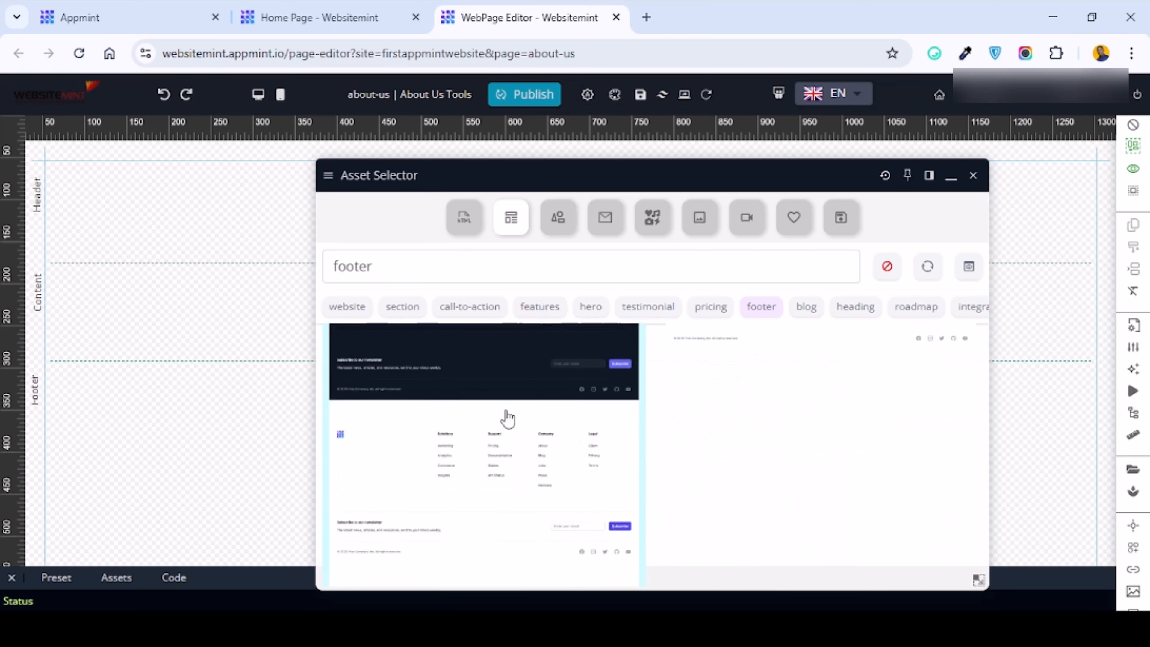
scroll(578, 429, down, 6)
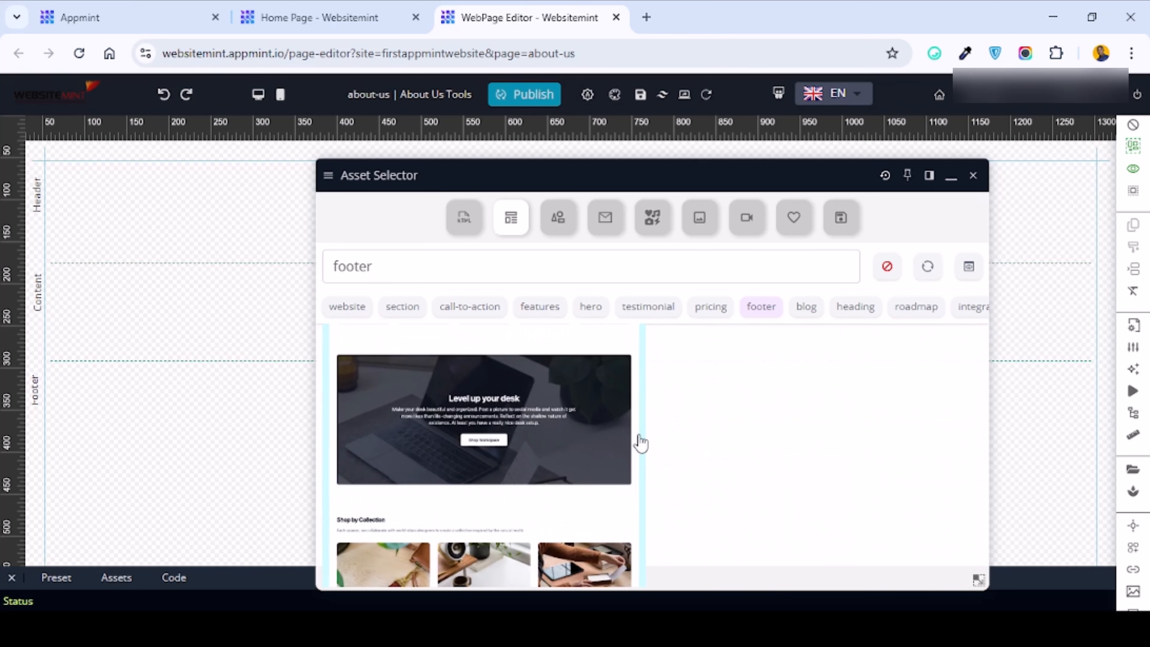
scroll(639, 442, down, 6)
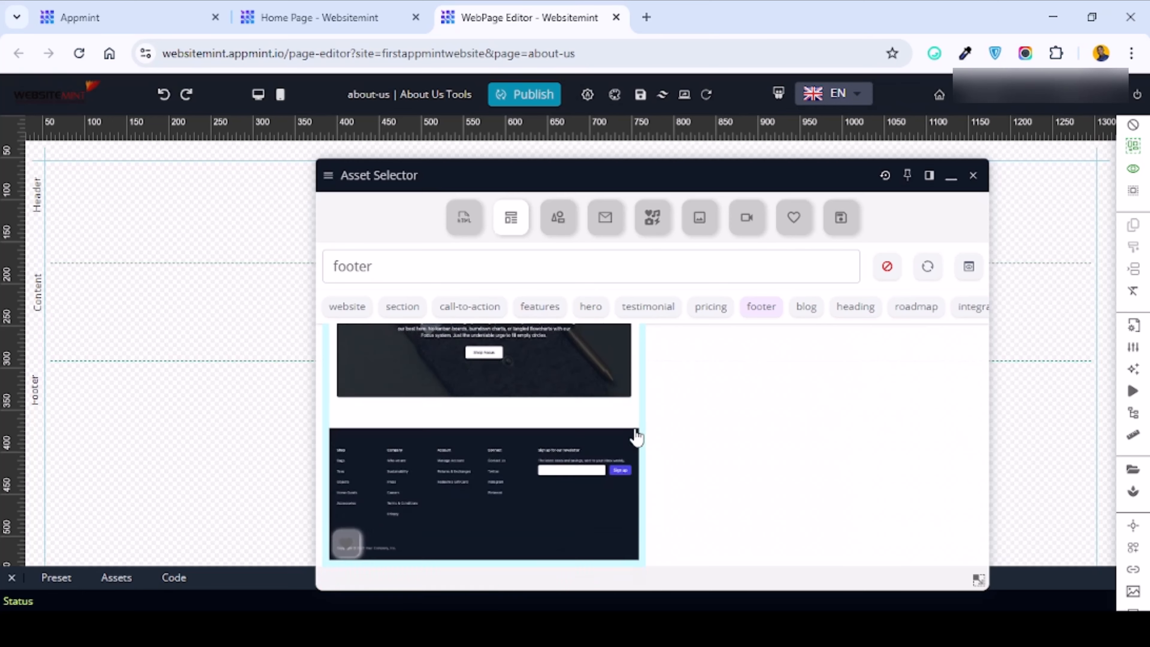
scroll(637, 437, down, 4)
scroll(385, 436, up, 4)
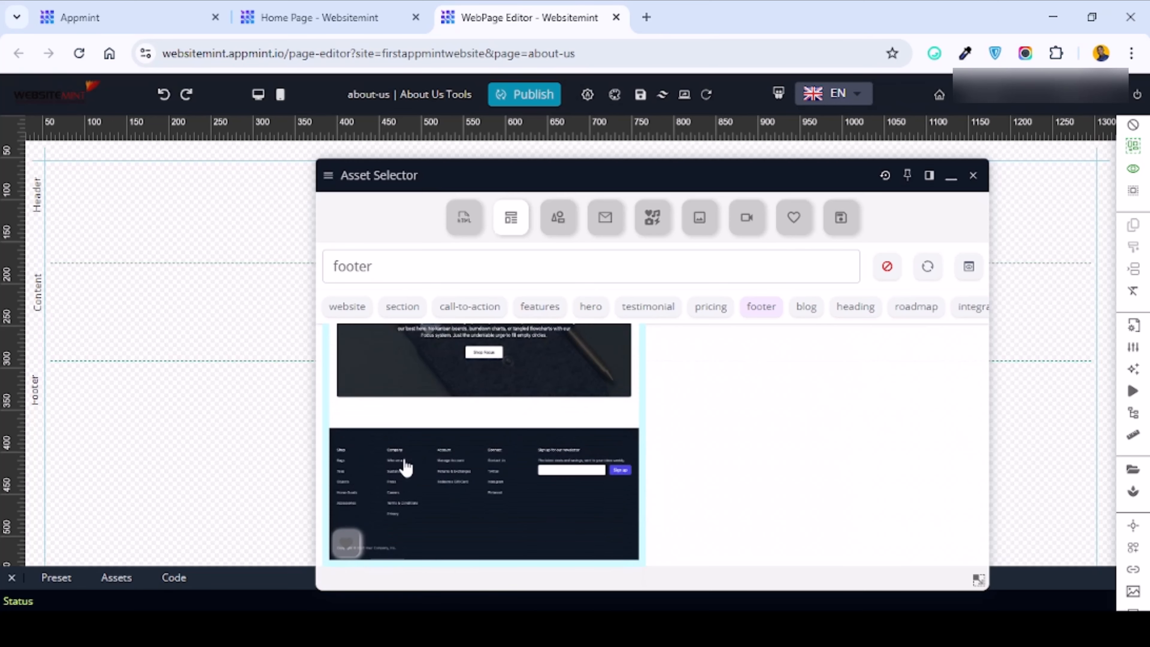
scroll(527, 467, up, 2)
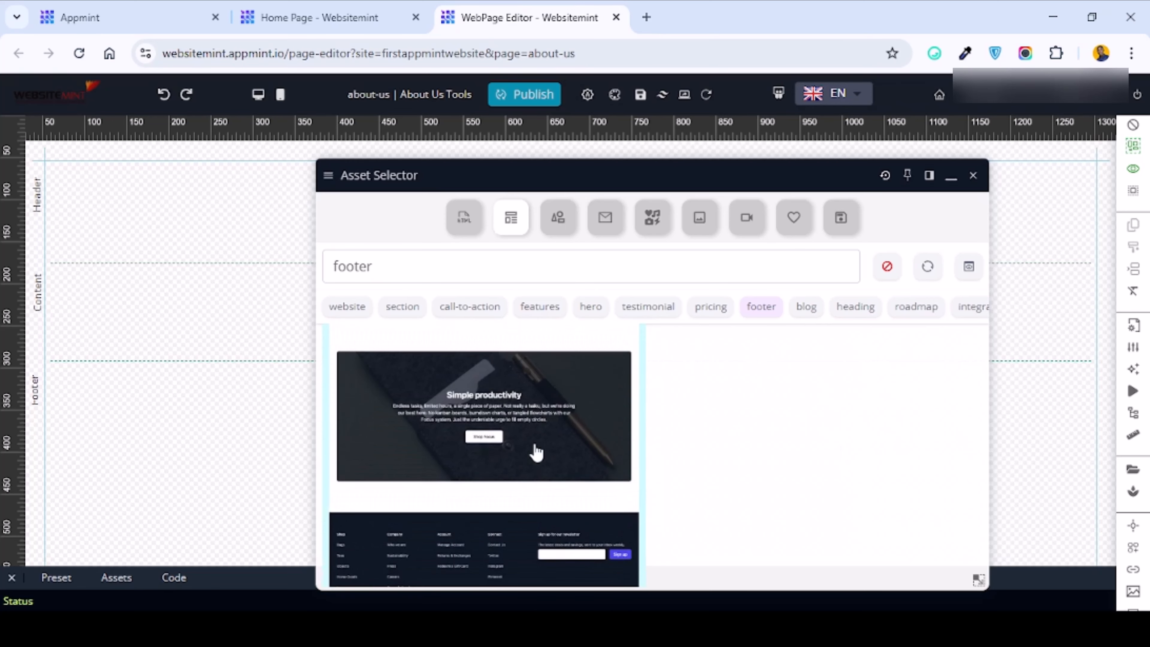
Place the dark-theme footer template with newsletter subscription in the page's Footer section and close the asset library.
scroll(536, 452, down, 5)
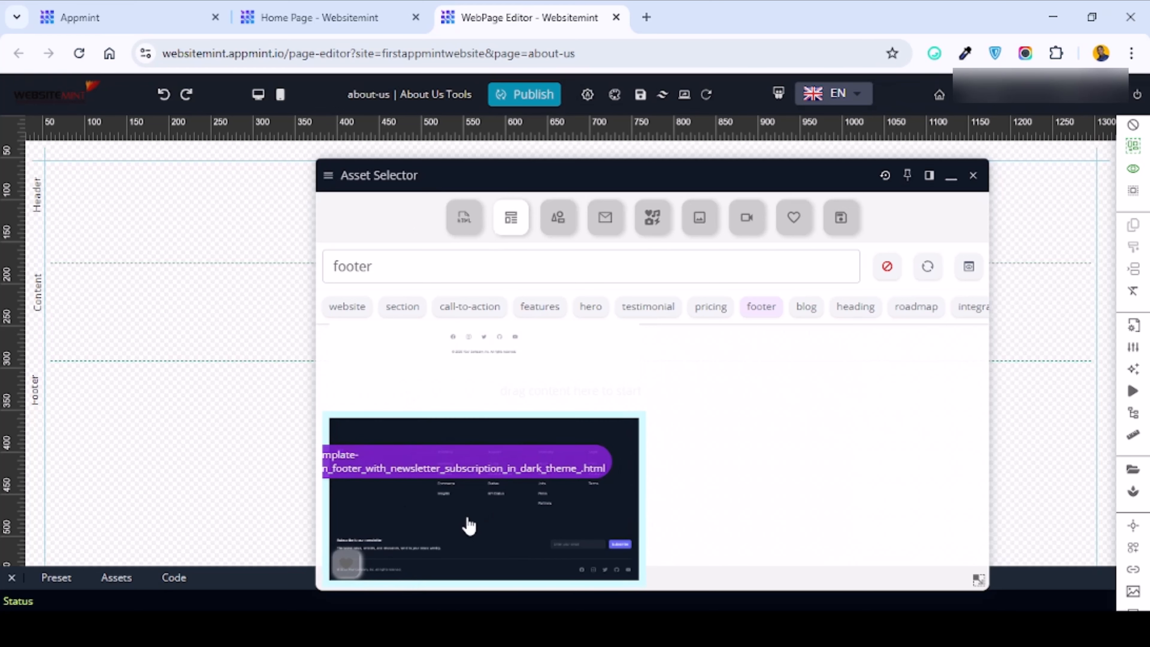
drag(469, 526, 123, 401)
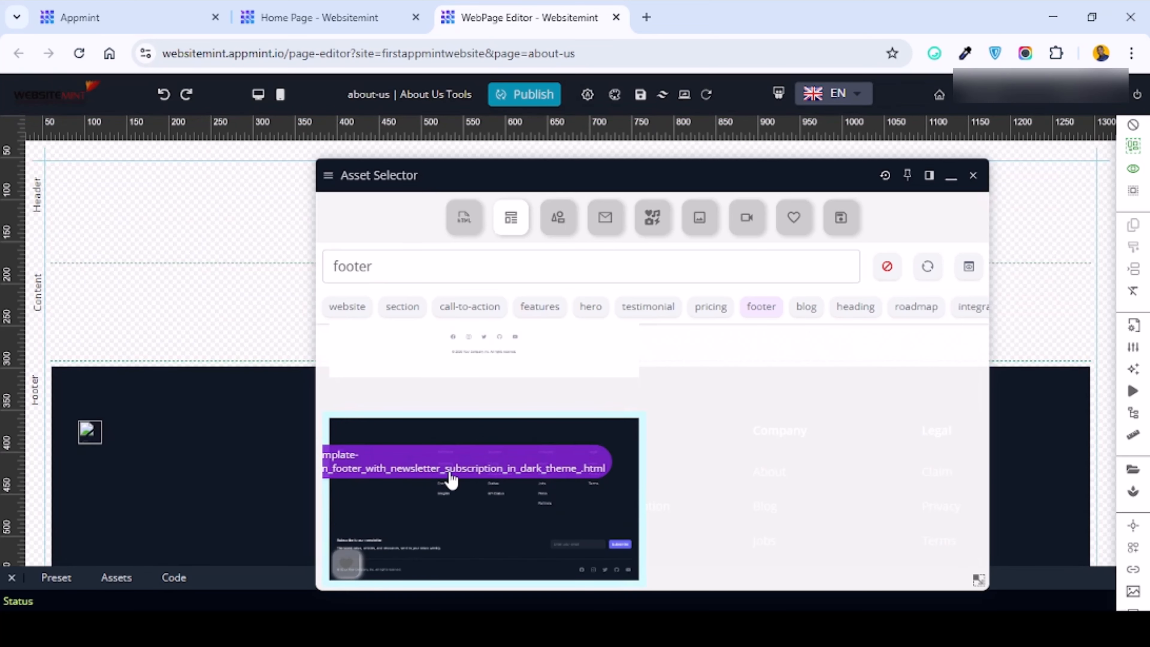
drag(539, 177, 528, 148)
click(961, 148)
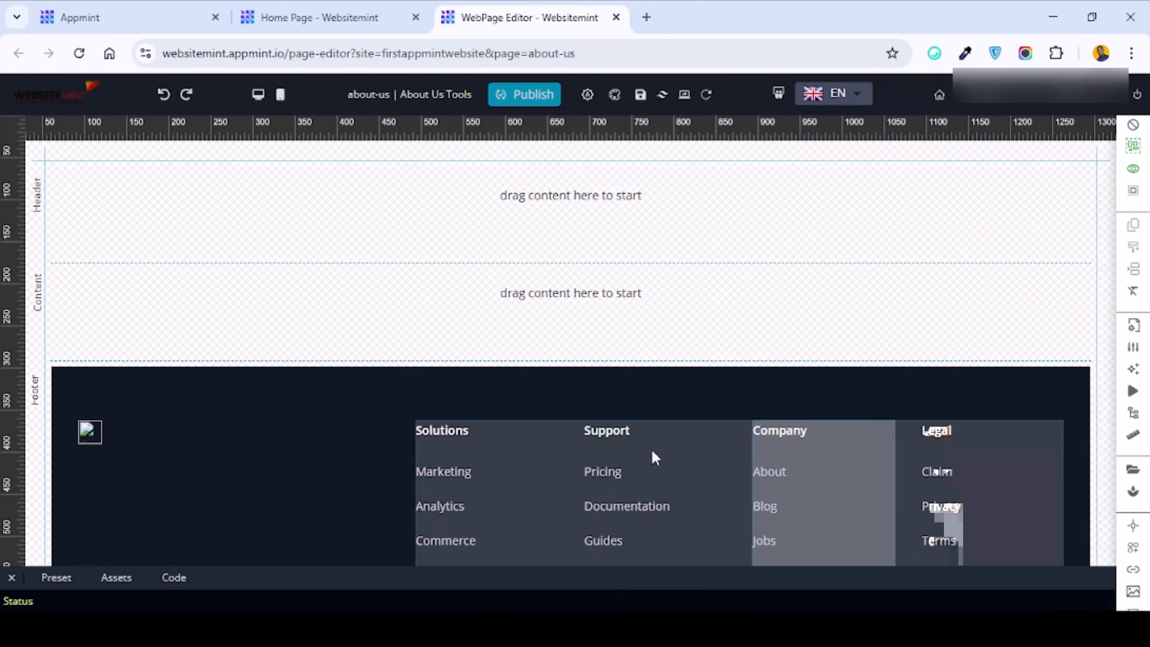
Examine the inserted footer by selecting its logo image and link-column container, and check the newsletter area.
scroll(478, 433, down, 3)
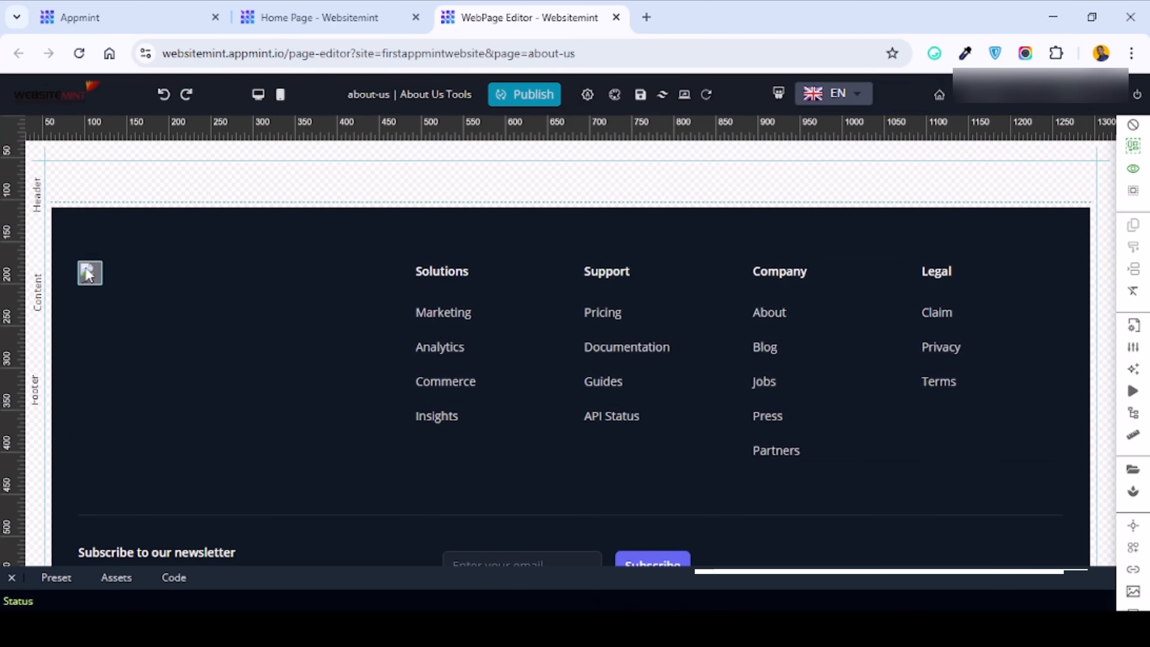
click(86, 267)
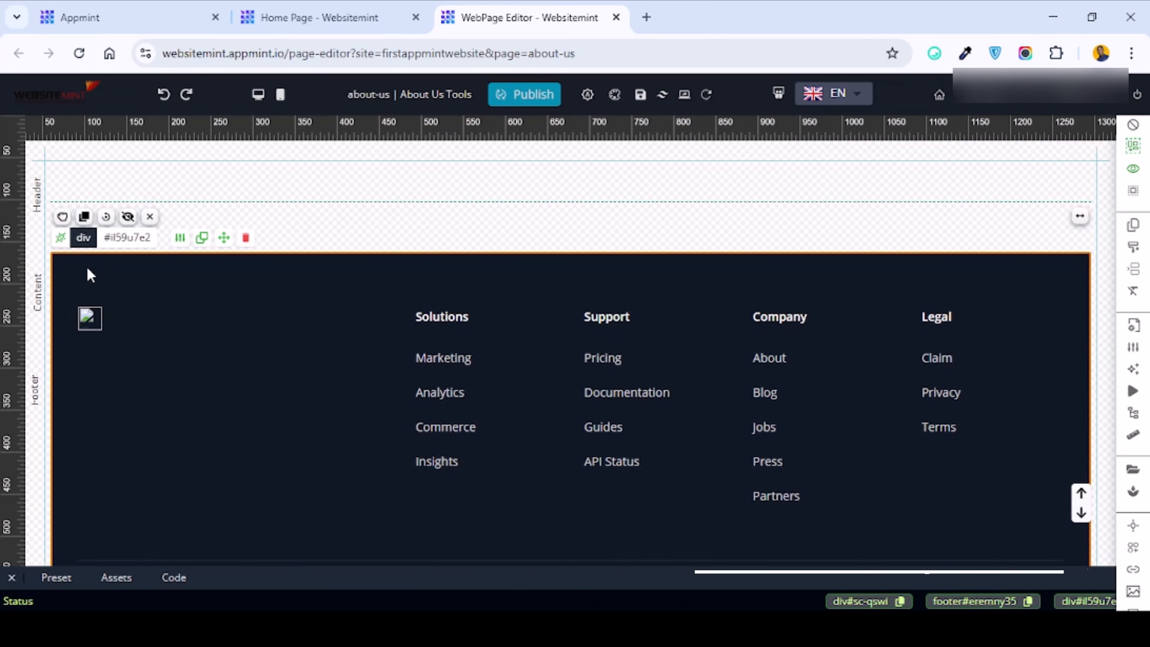
click(80, 320)
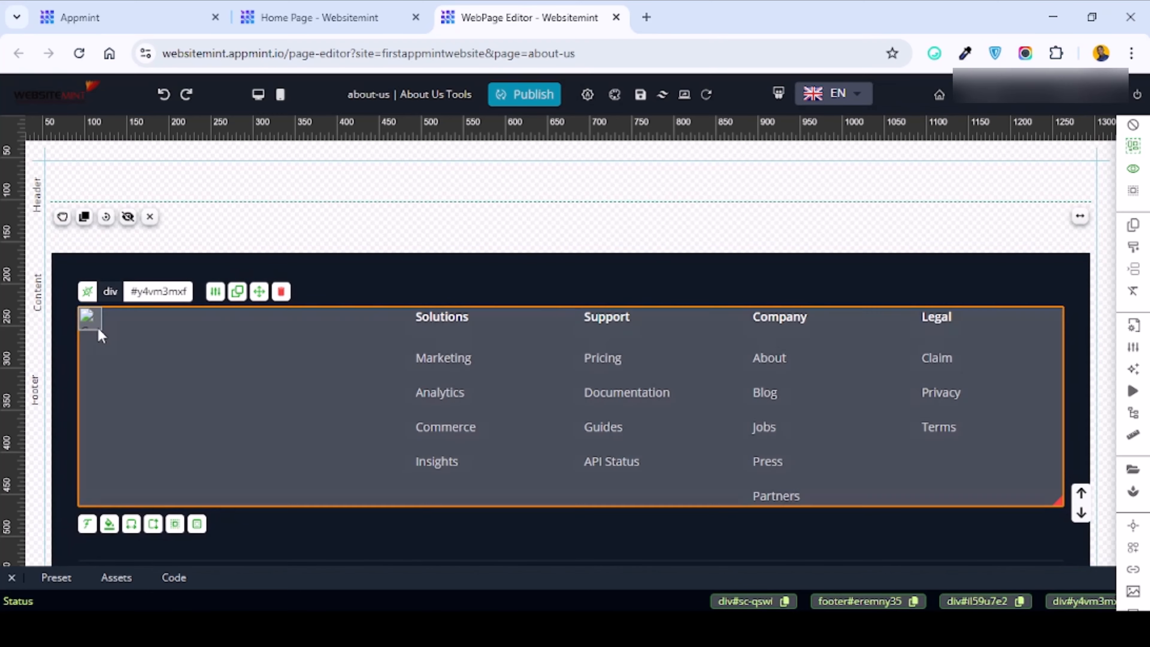
click(91, 318)
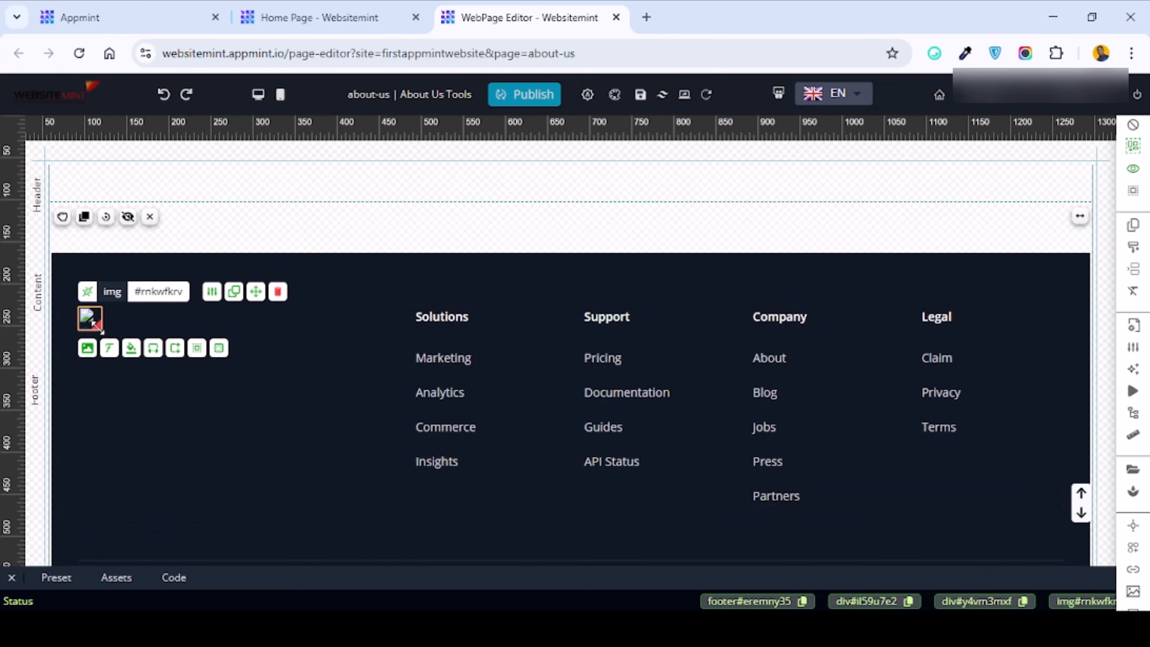
click(145, 322)
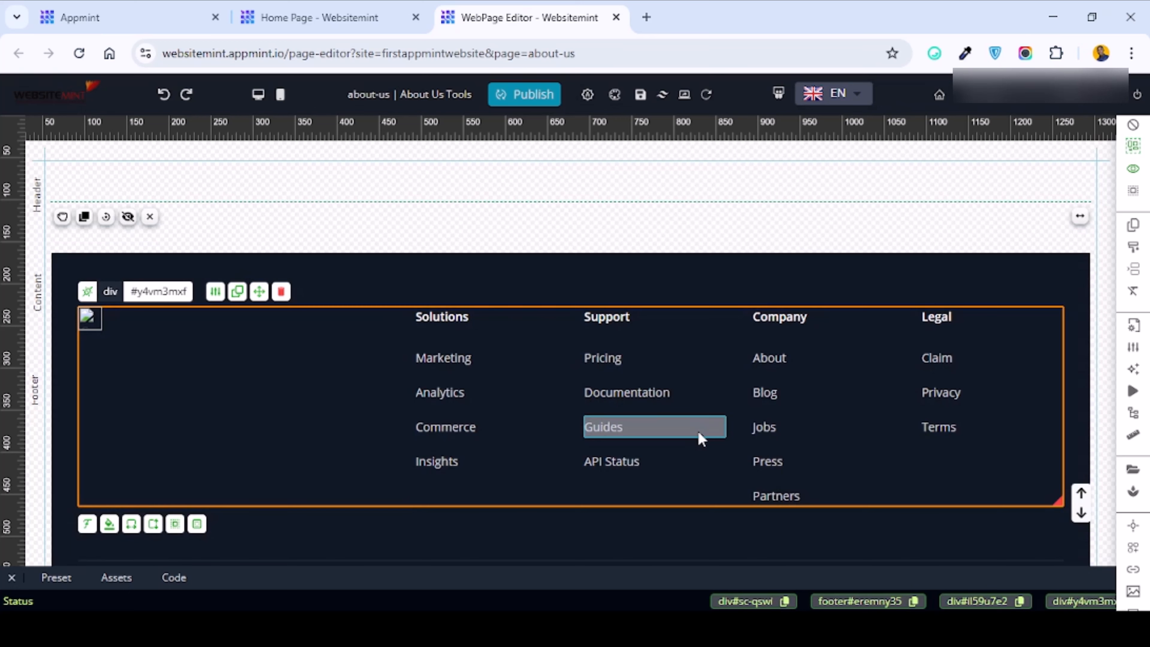
scroll(380, 410, down, 2)
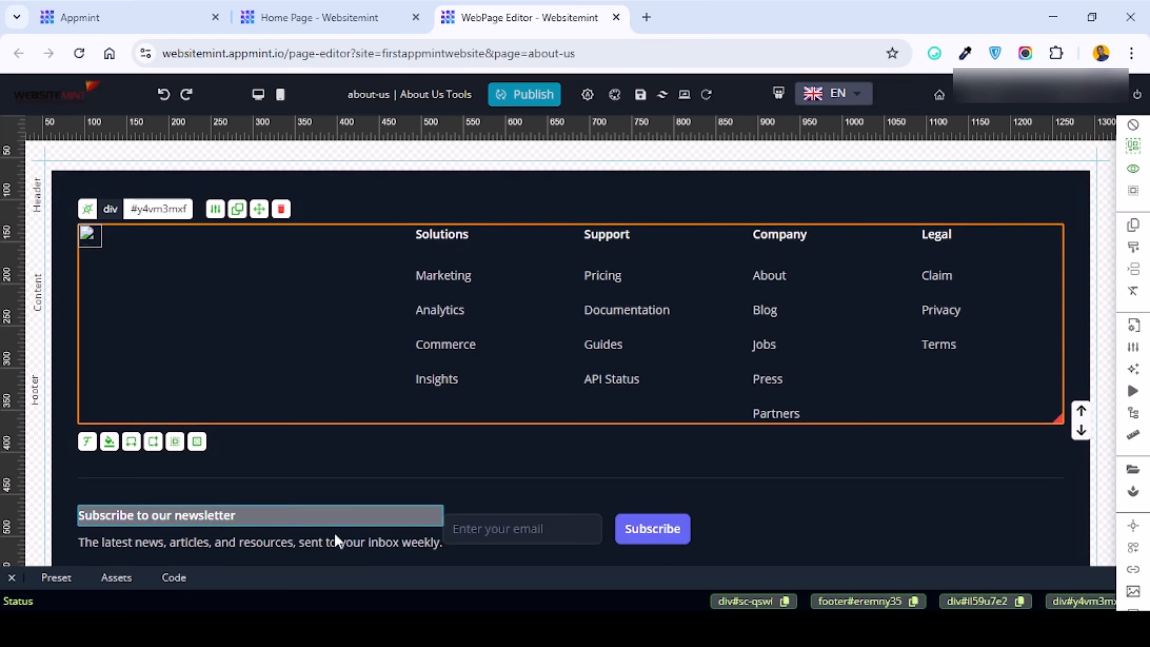
scroll(689, 488, up, 5)
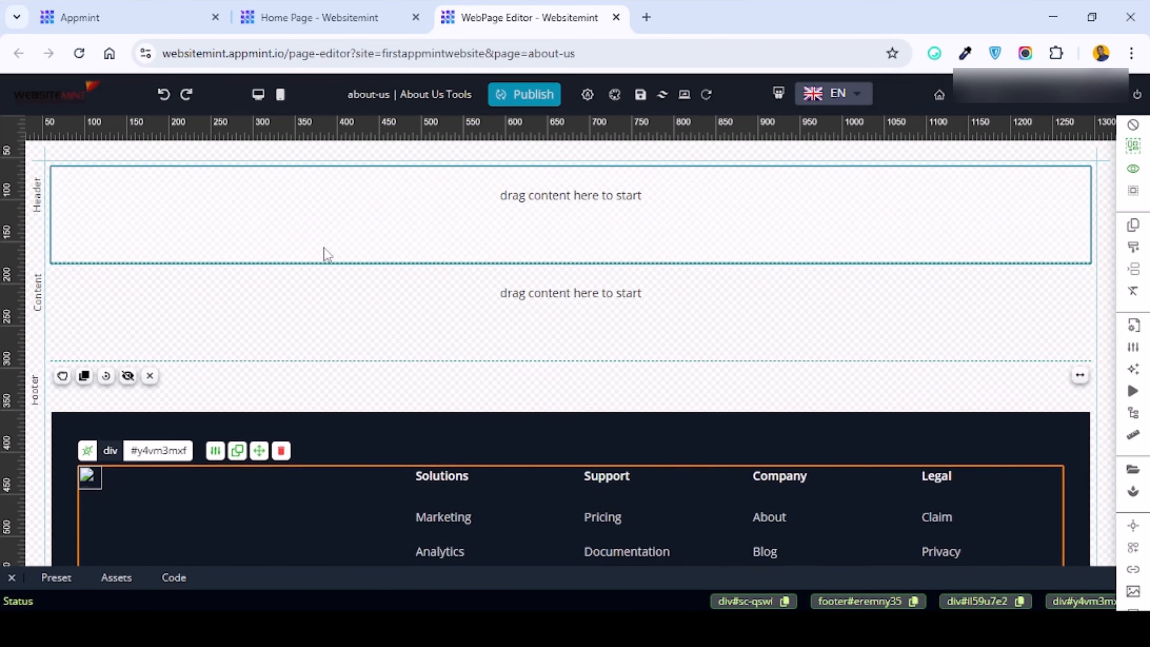
Search the web templates for "header", place the purple Dashboard navigation template in the Header section, and close the asset library.
click(1134, 492)
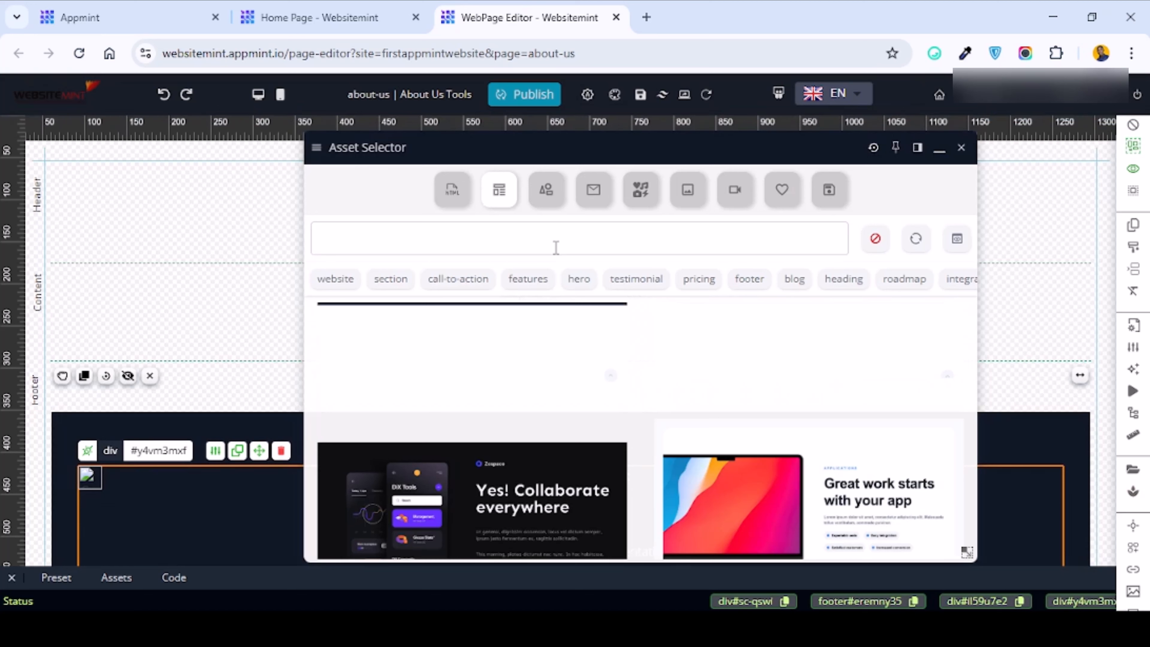
click(557, 248)
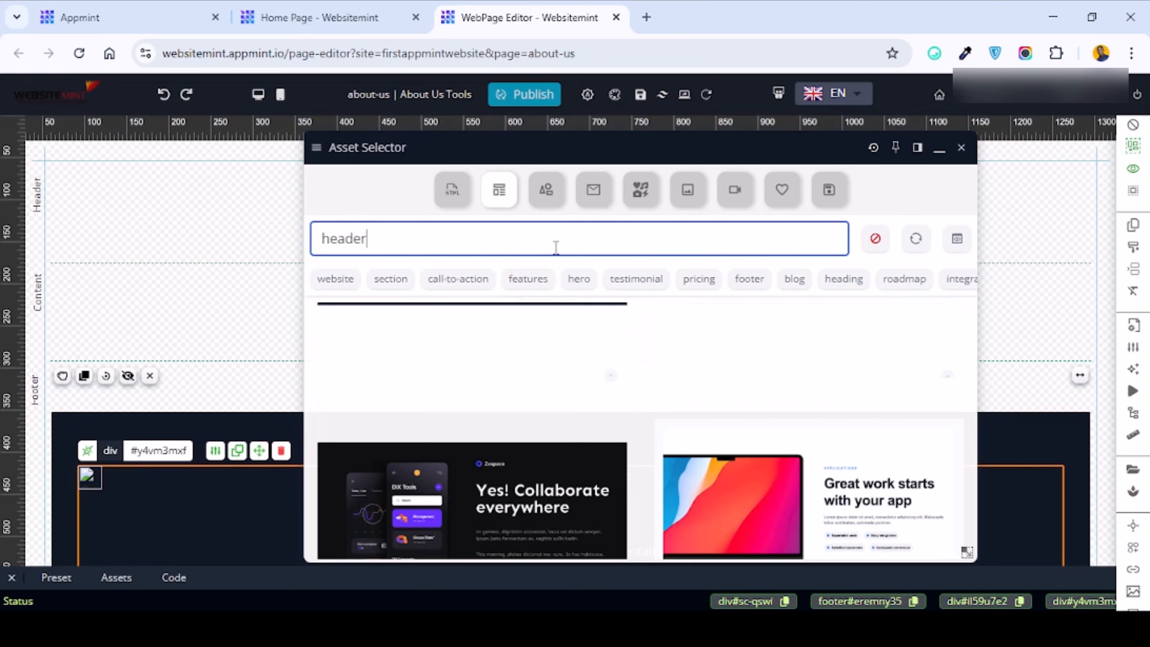
key(Return)
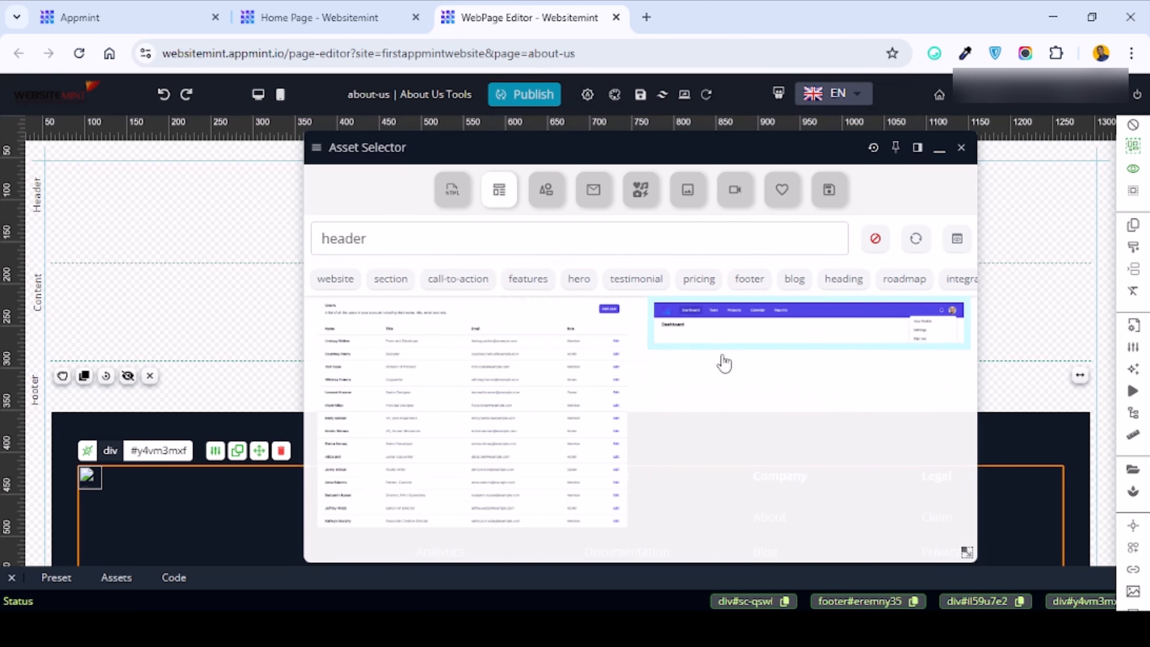
scroll(801, 385, down, 1)
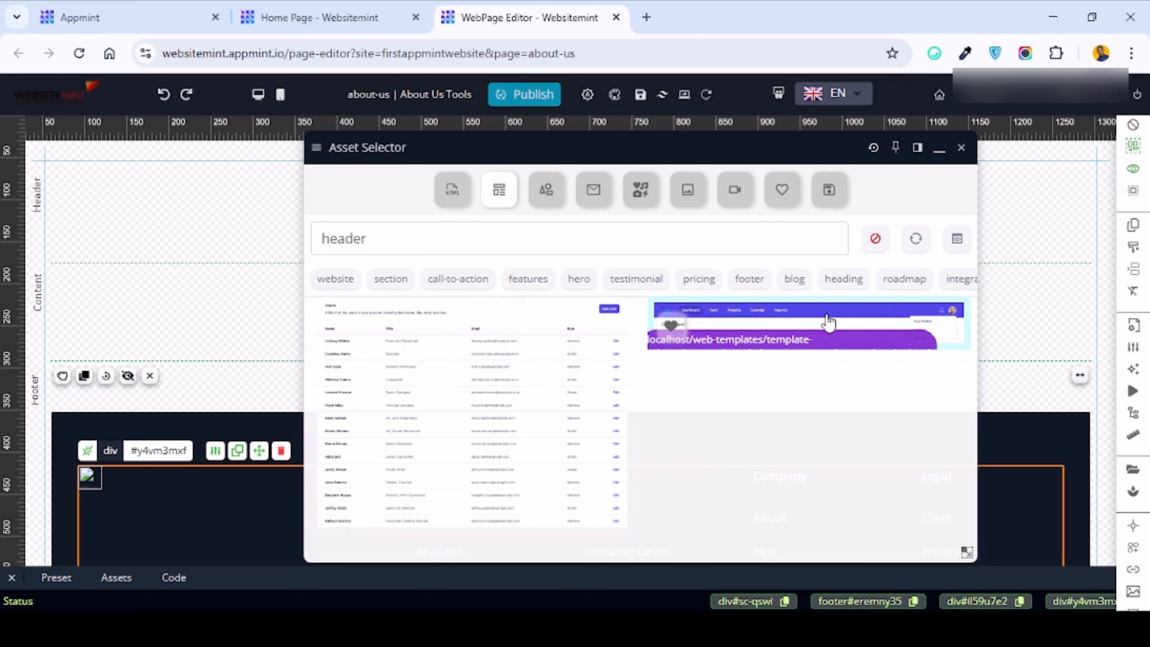
drag(827, 322, 147, 196)
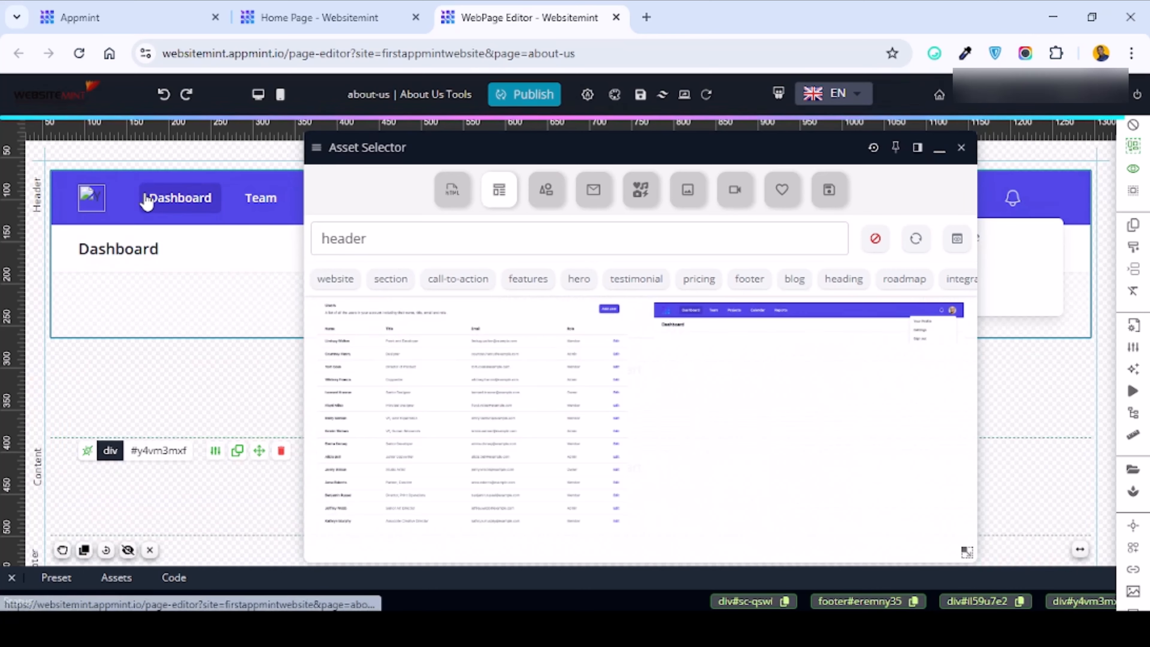
click(961, 147)
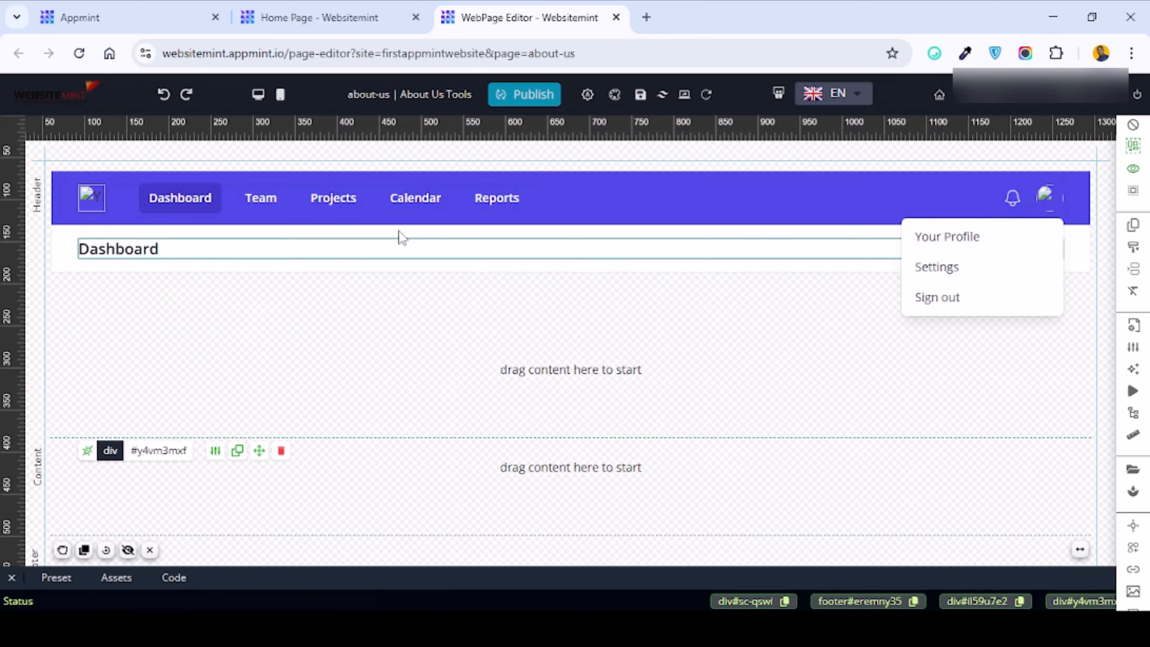
Examine the inserted header by selecting its outer block, the Dashboard title bar and the empty container beneath it.
click(95, 195)
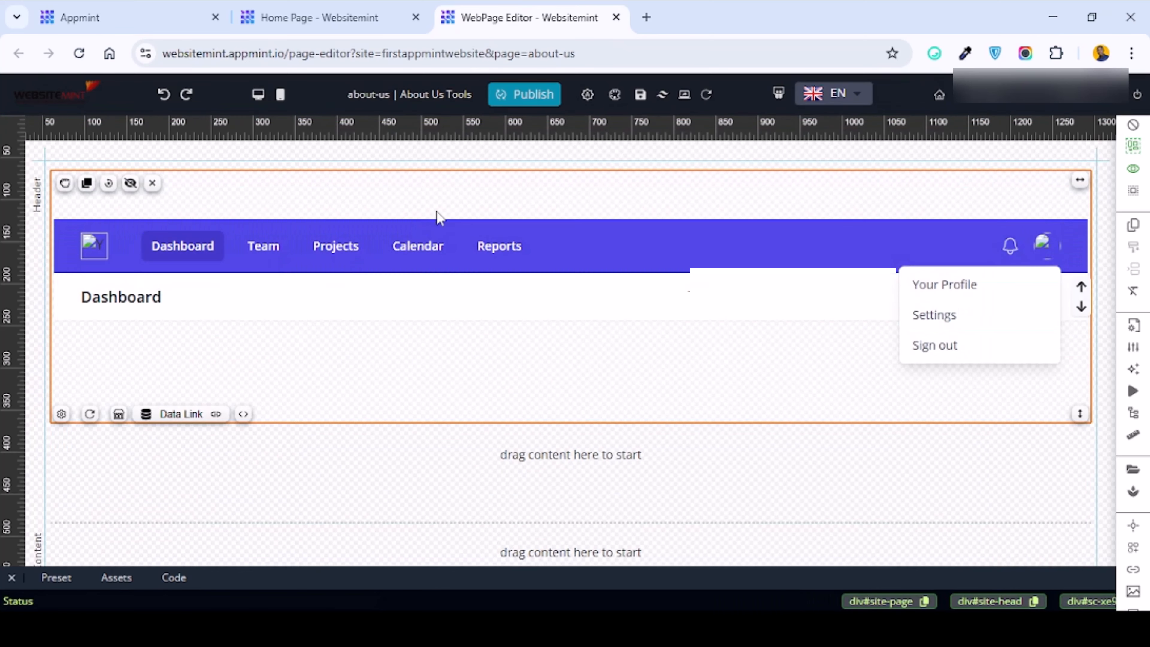
click(130, 307)
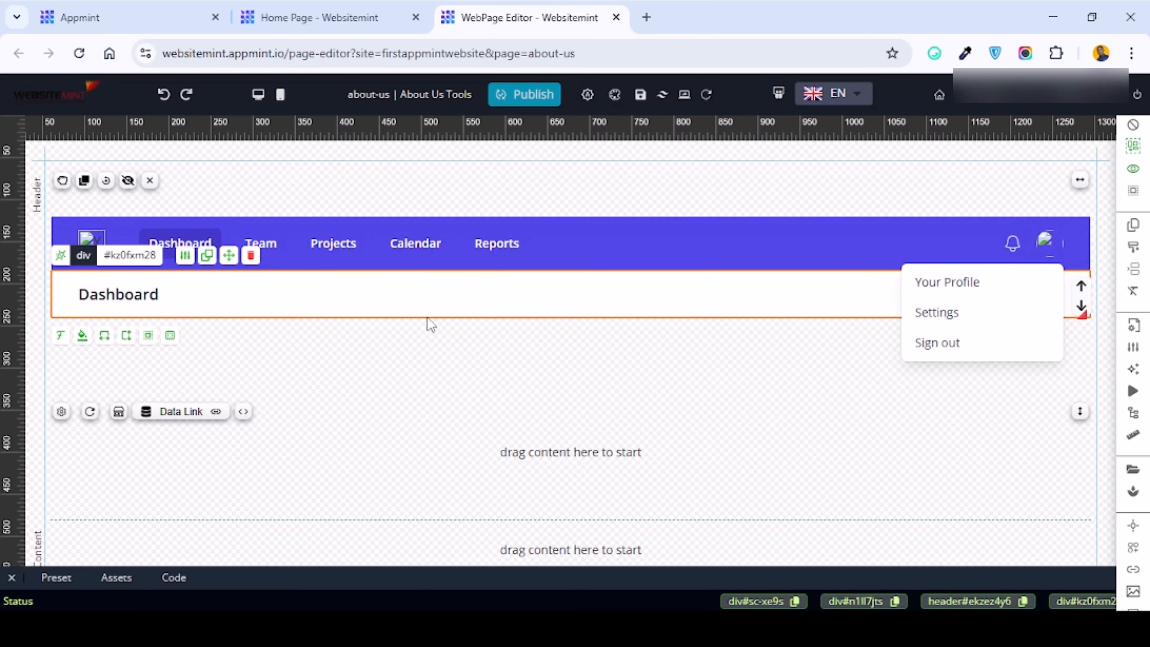
click(247, 327)
scroll(580, 436, down, 3)
scroll(529, 345, up, 1)
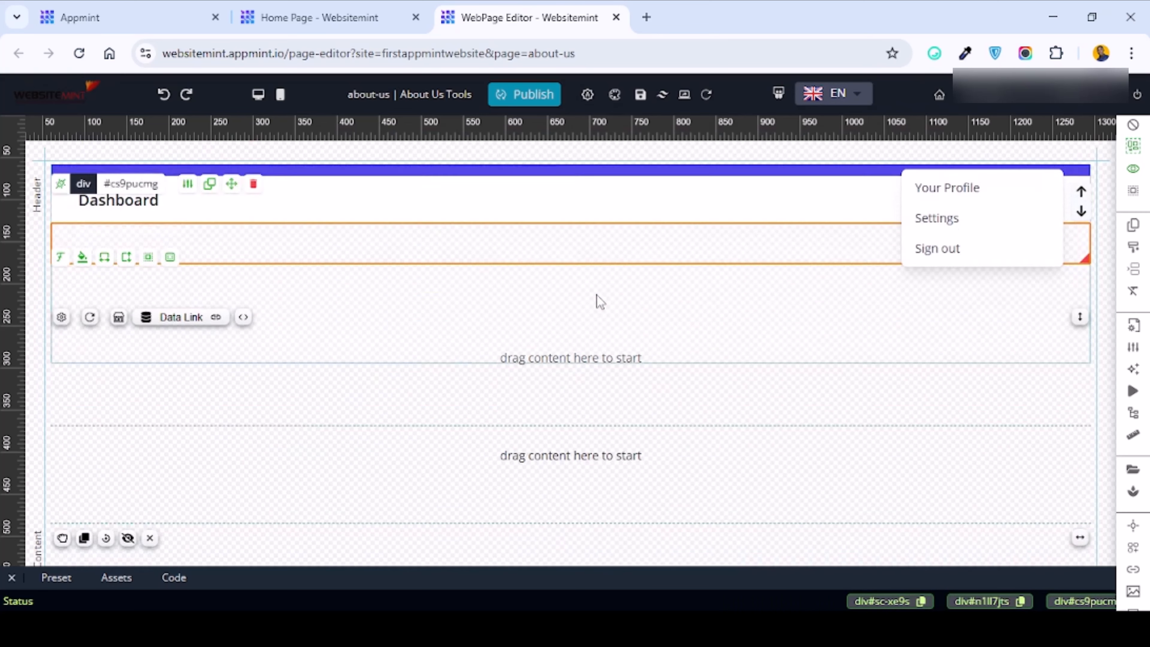
Examine the page layout by selecting the header's outer block and viewing the header, the empty content area and the footer.
scroll(598, 302, up, 2)
click(539, 200)
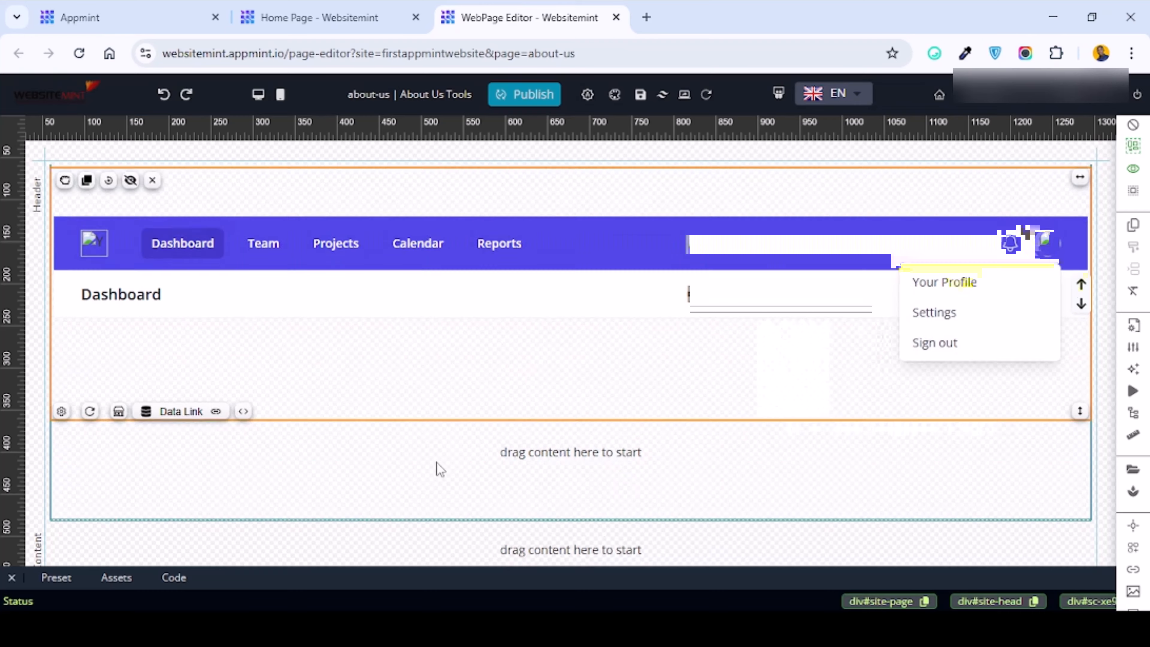
scroll(498, 436, down, 6)
scroll(650, 298, up, 2)
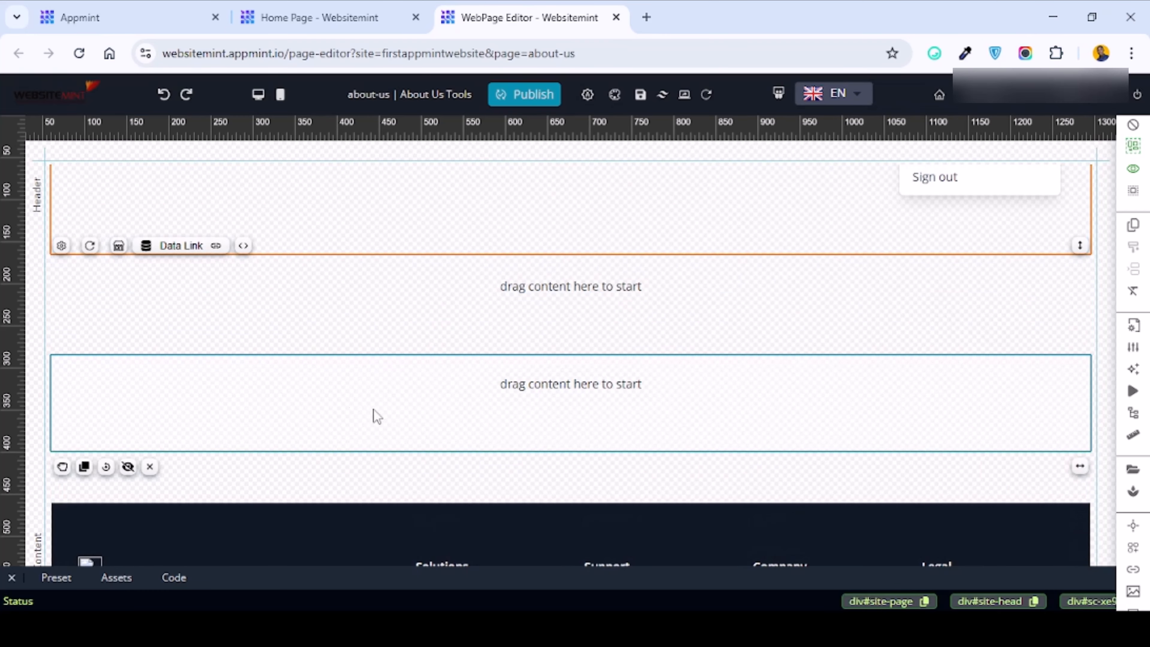
scroll(465, 406, up, 4)
scroll(362, 327, down, 2)
scroll(244, 296, up, 2)
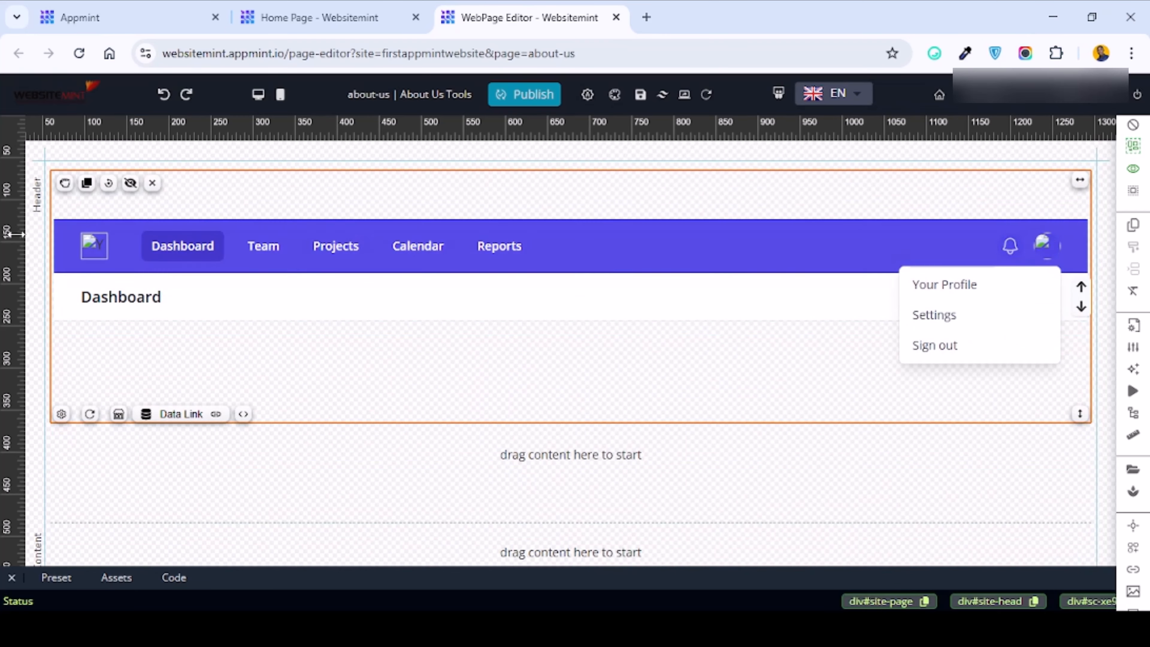
scroll(74, 232, down, 10)
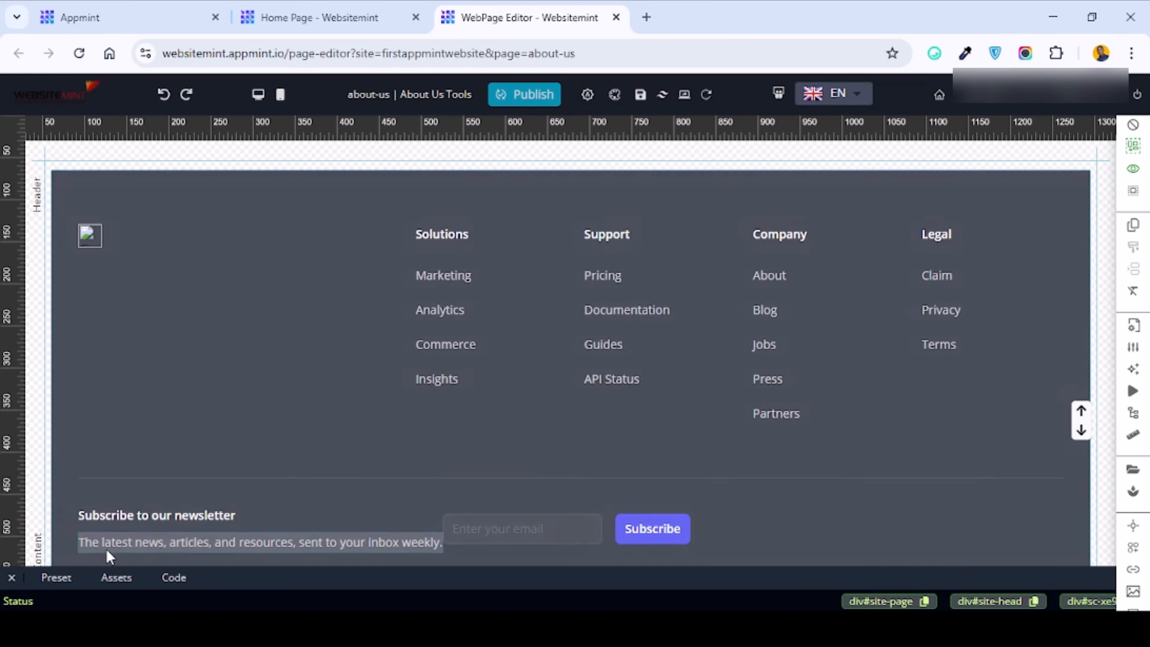
scroll(100, 534, up, 10)
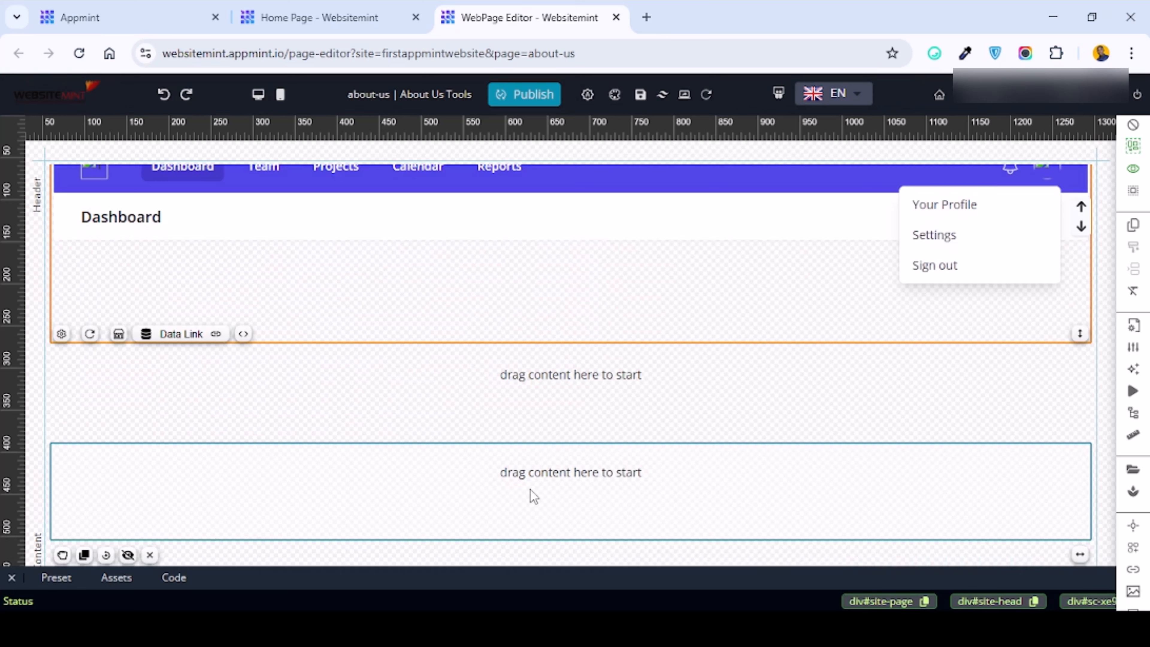
scroll(522, 496, down, 10)
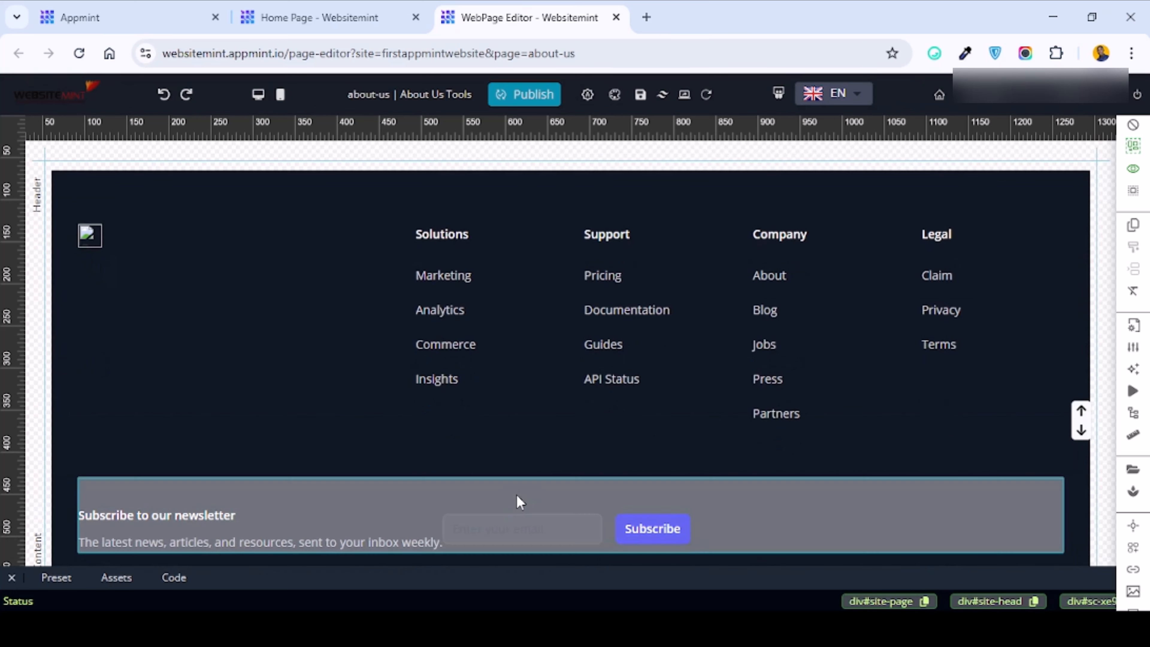
scroll(321, 442, up, 5)
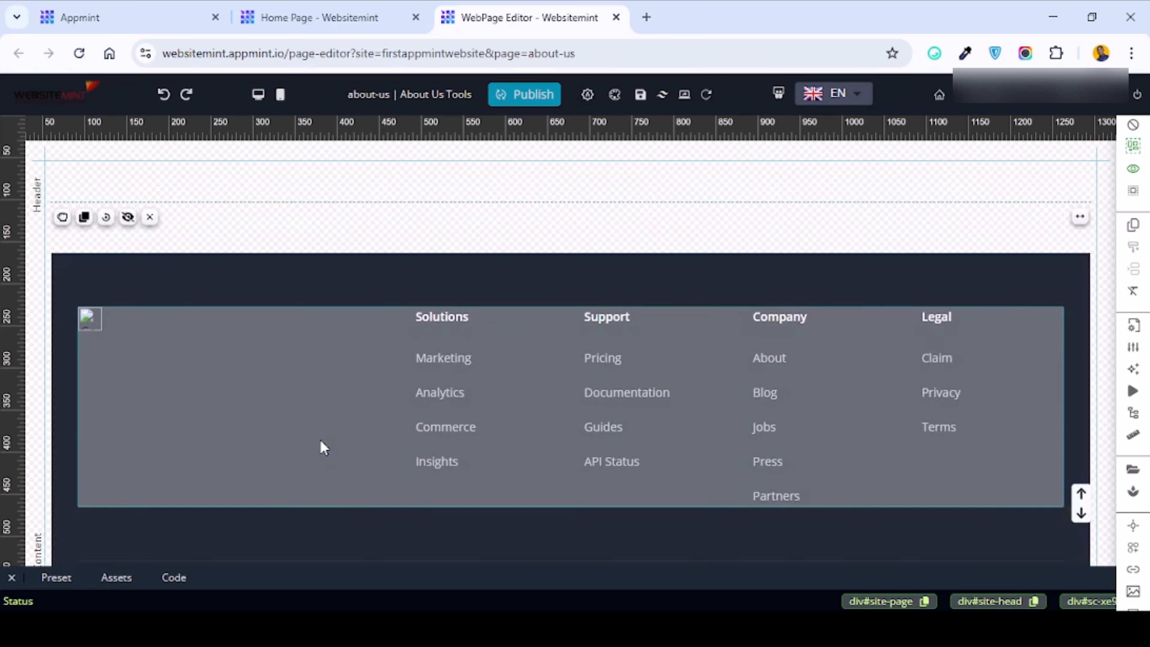
scroll(419, 438, up, 2)
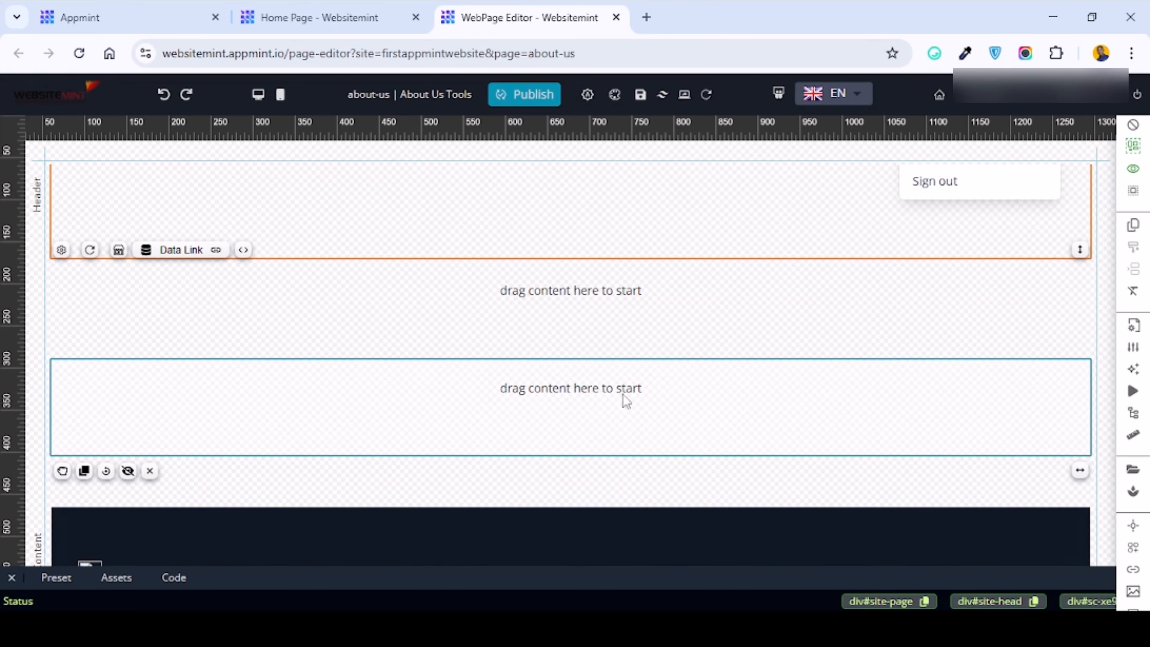
Open the asset library, move it clear of the Content section, and try the hero filter on the web templates before clearing it.
click(1134, 491)
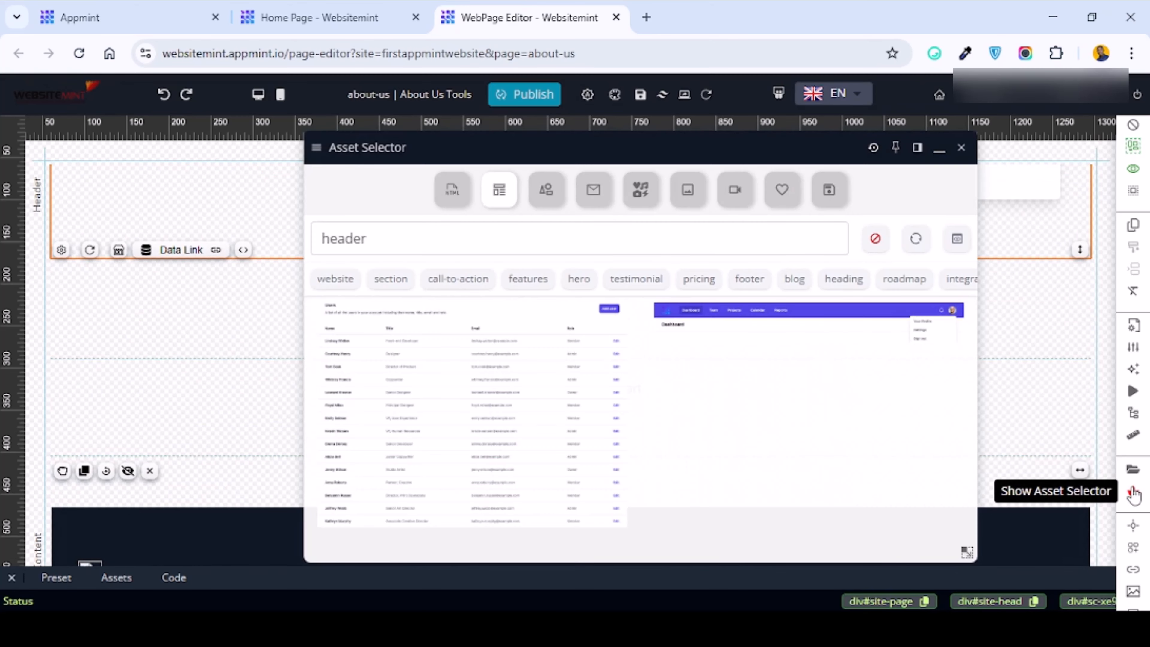
click(430, 277)
click(714, 322)
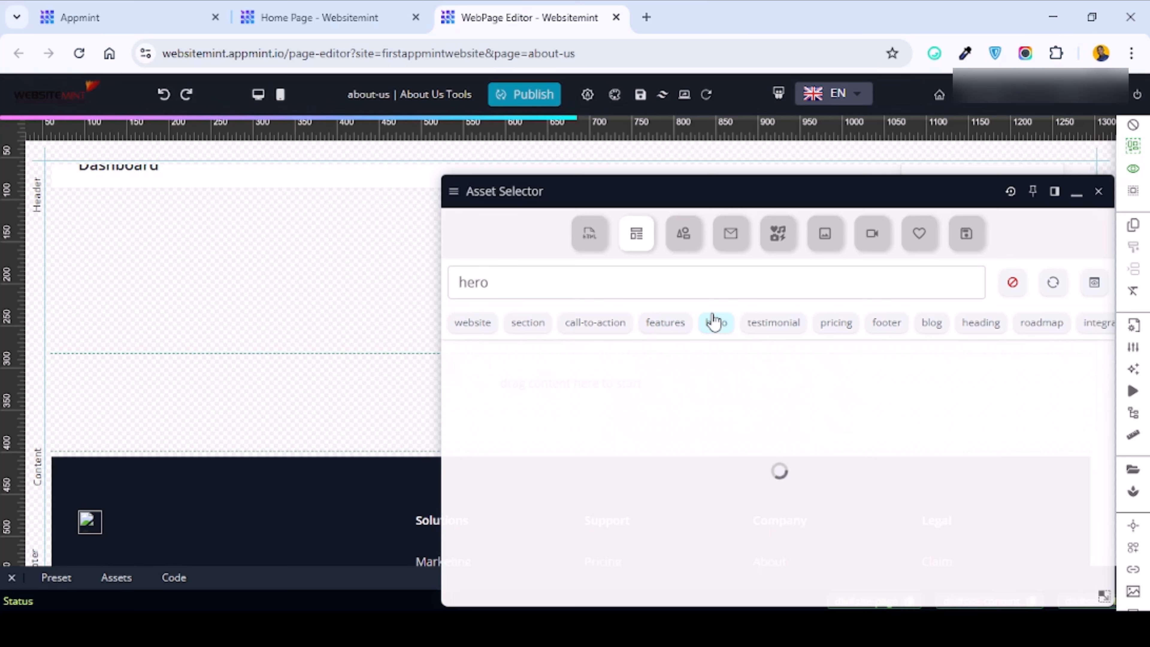
click(718, 325)
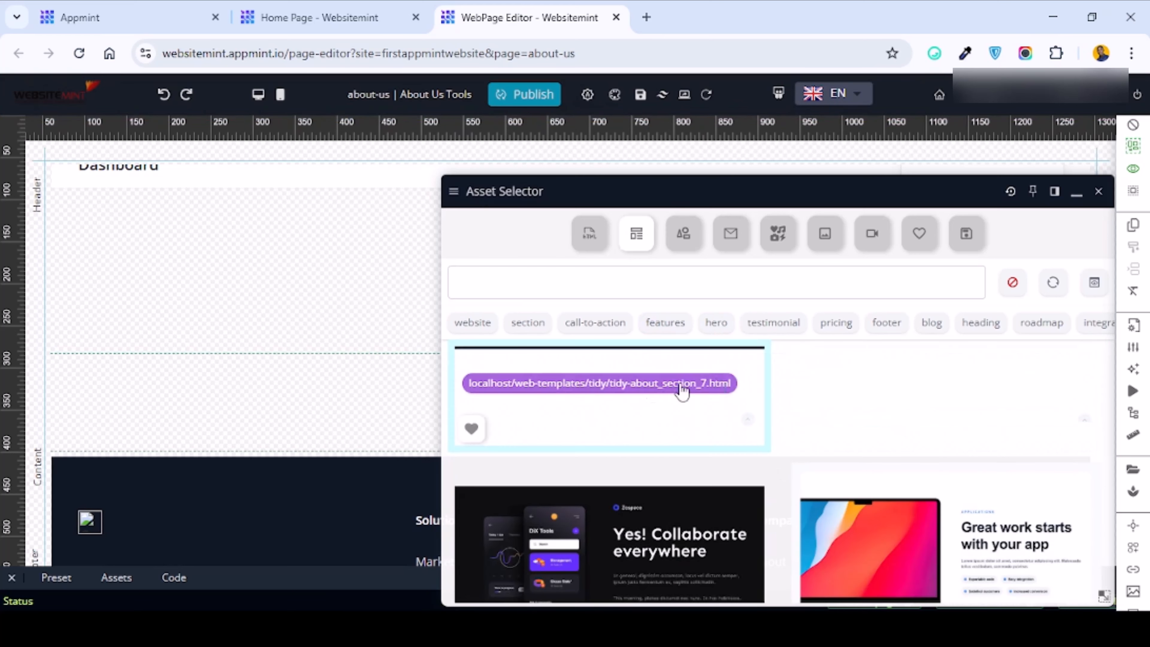
Place the "Several People Are Typing" template (tidy-blog_section_1.html) in the Content section and close the asset library.
scroll(843, 417, down, 3)
scroll(989, 455, down, 4)
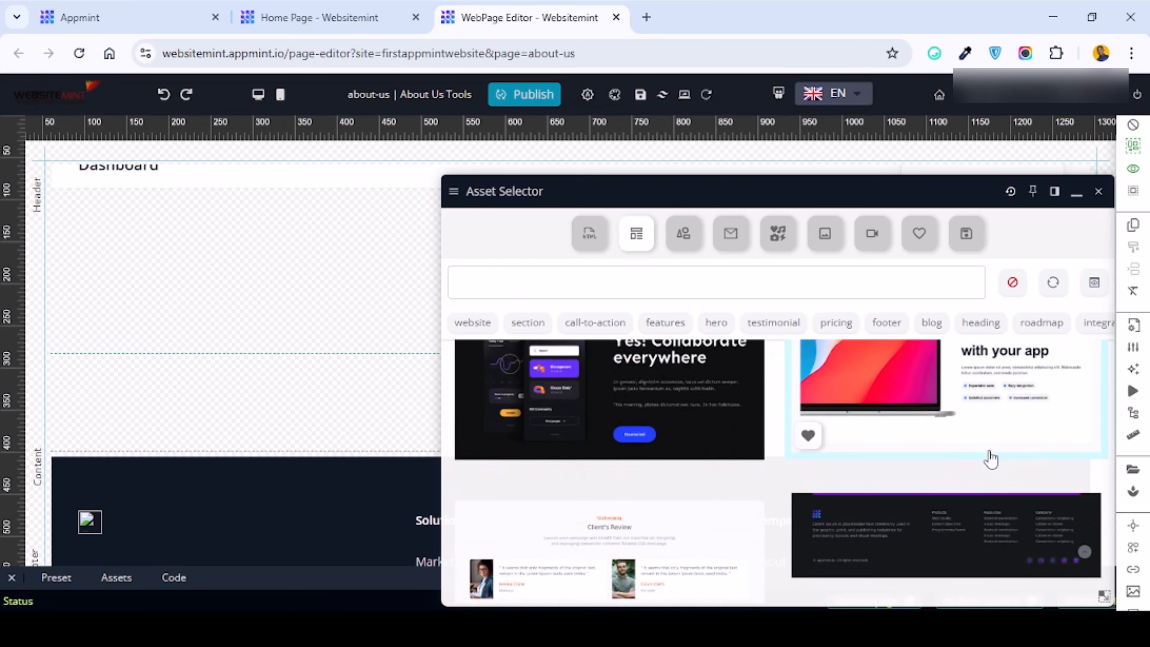
scroll(903, 422, down, 5)
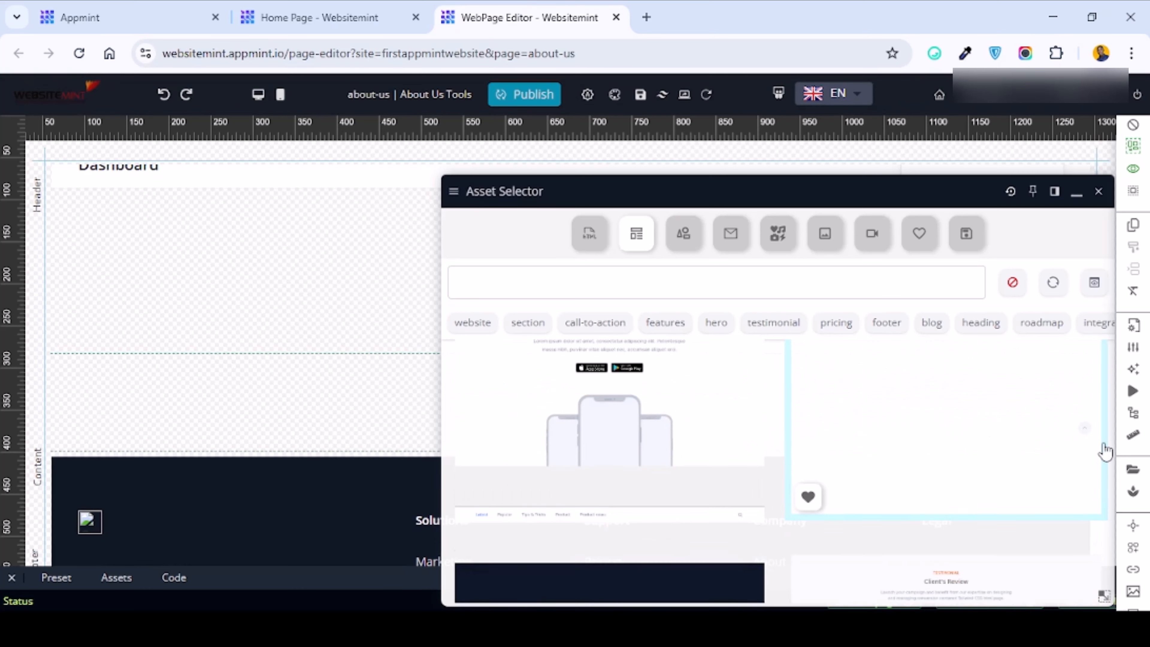
scroll(996, 462, down, 5)
scroll(888, 450, up, 2)
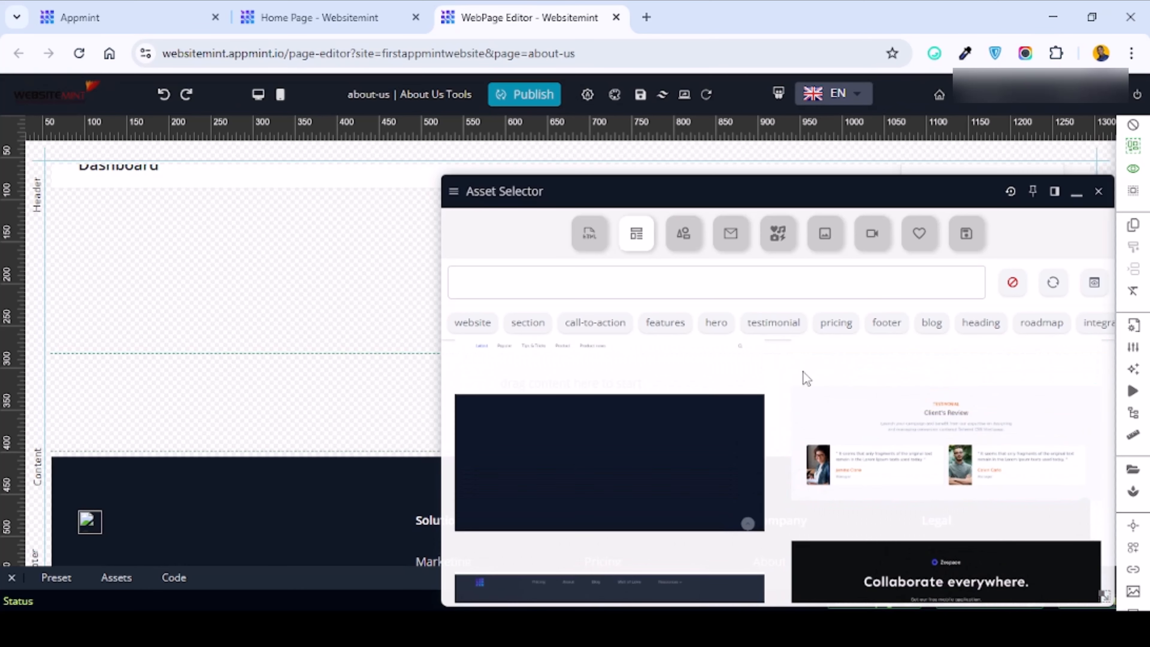
scroll(829, 365, down, 2)
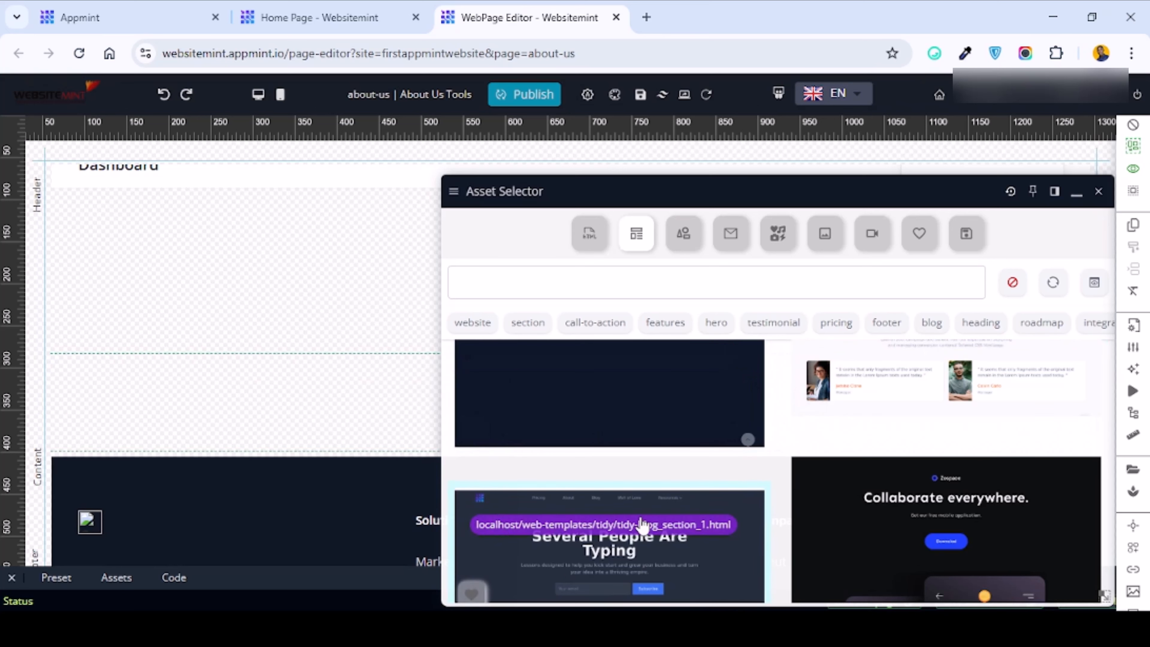
scroll(635, 521, down, 2)
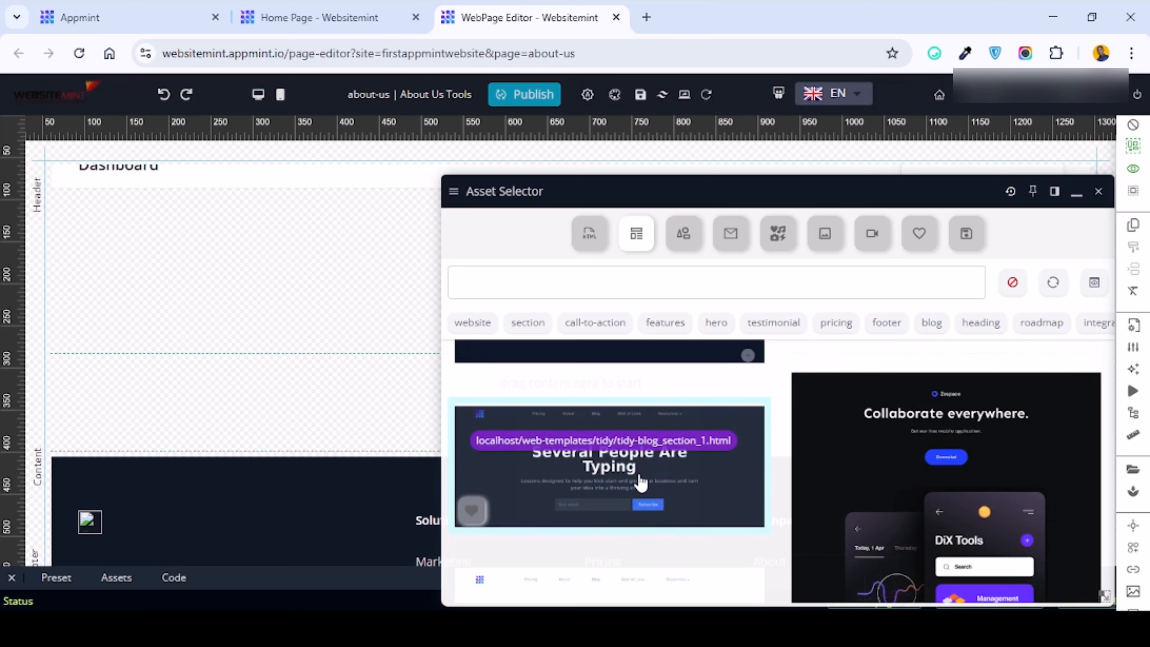
drag(641, 483, 202, 410)
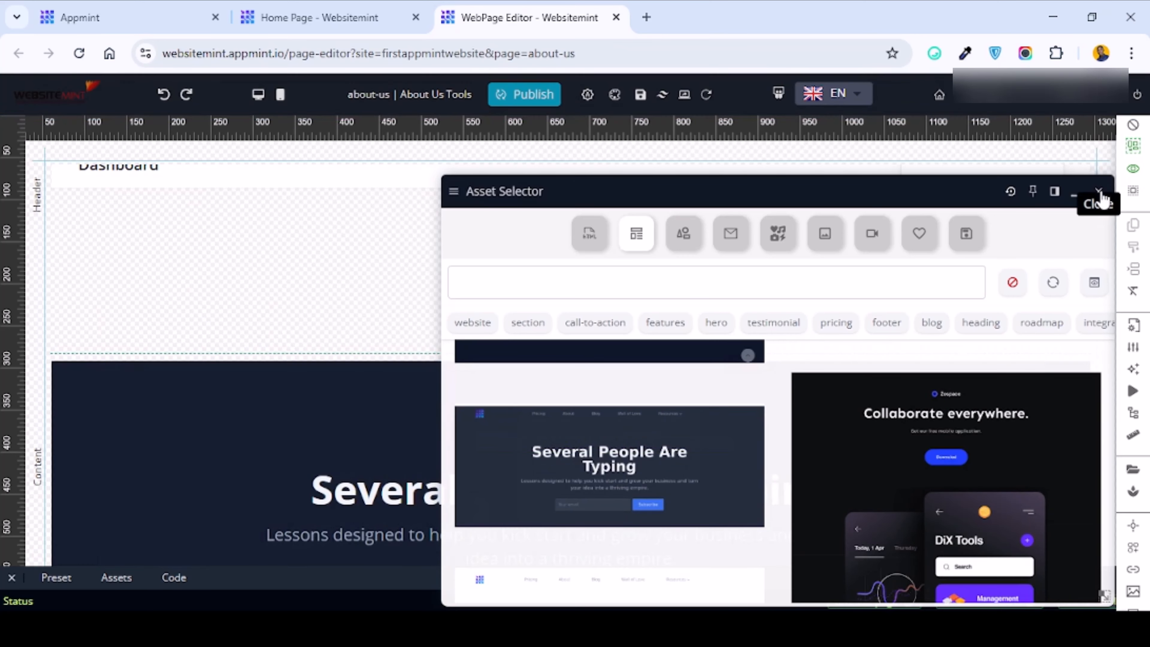
Examine the assembled page from the Dashboard header through the new subscribe section to the footer.
scroll(616, 512, down, 3)
scroll(598, 472, up, 1)
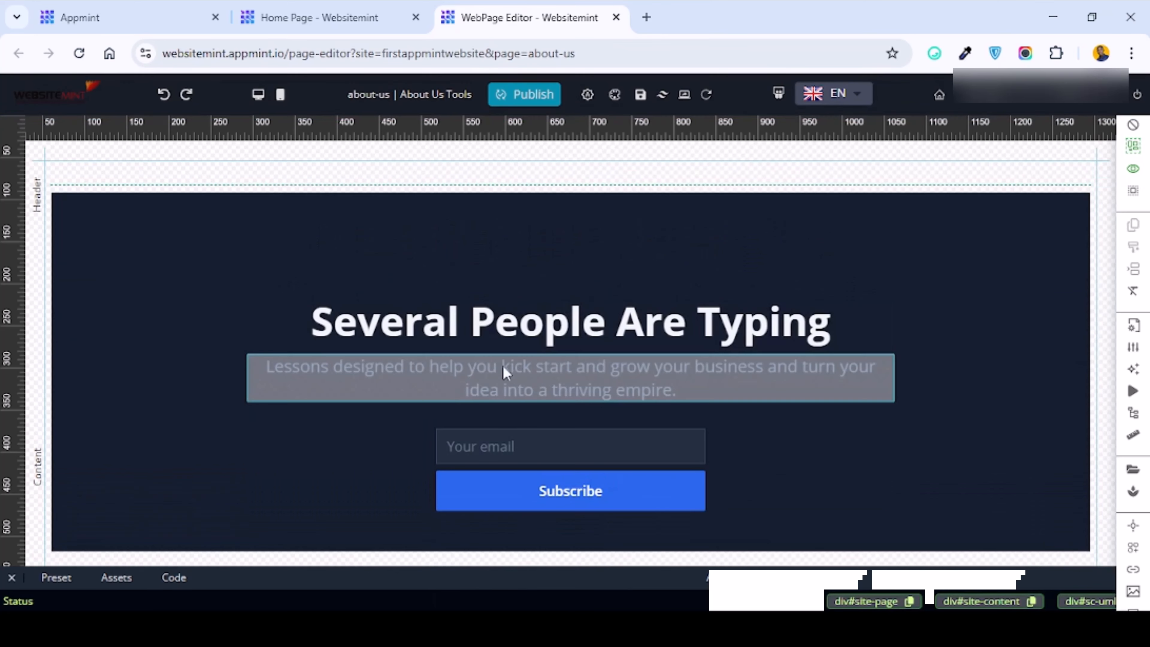
scroll(589, 294, up, 3)
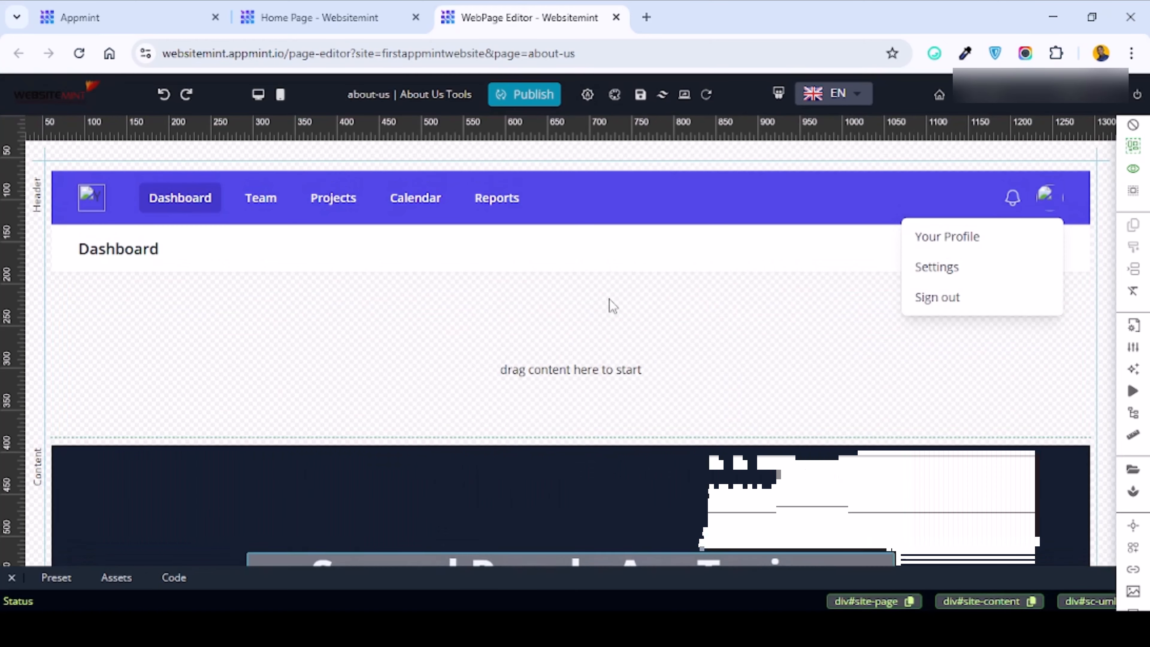
scroll(665, 472, down, 2)
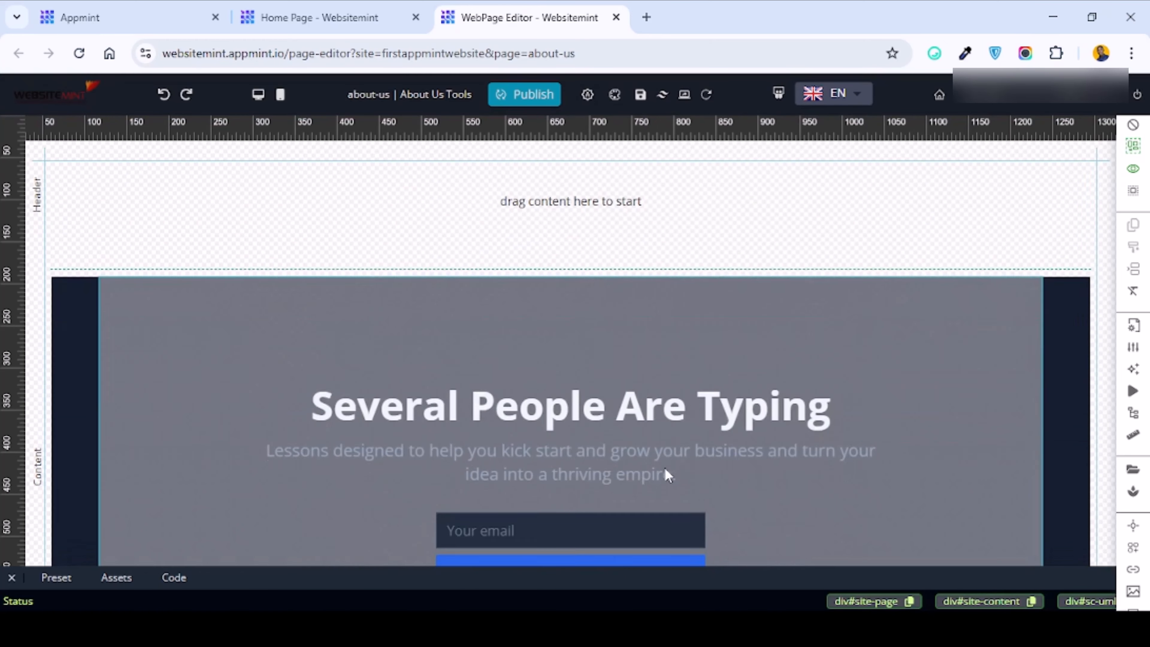
scroll(641, 385, up, 2)
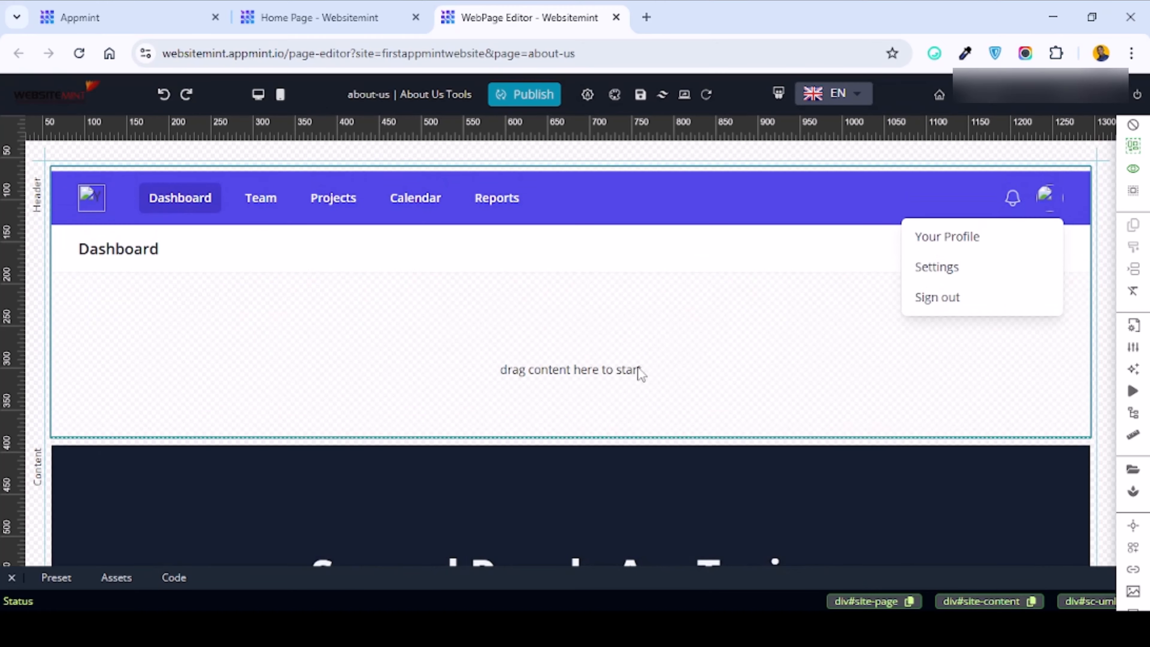
scroll(348, 414, down, 8)
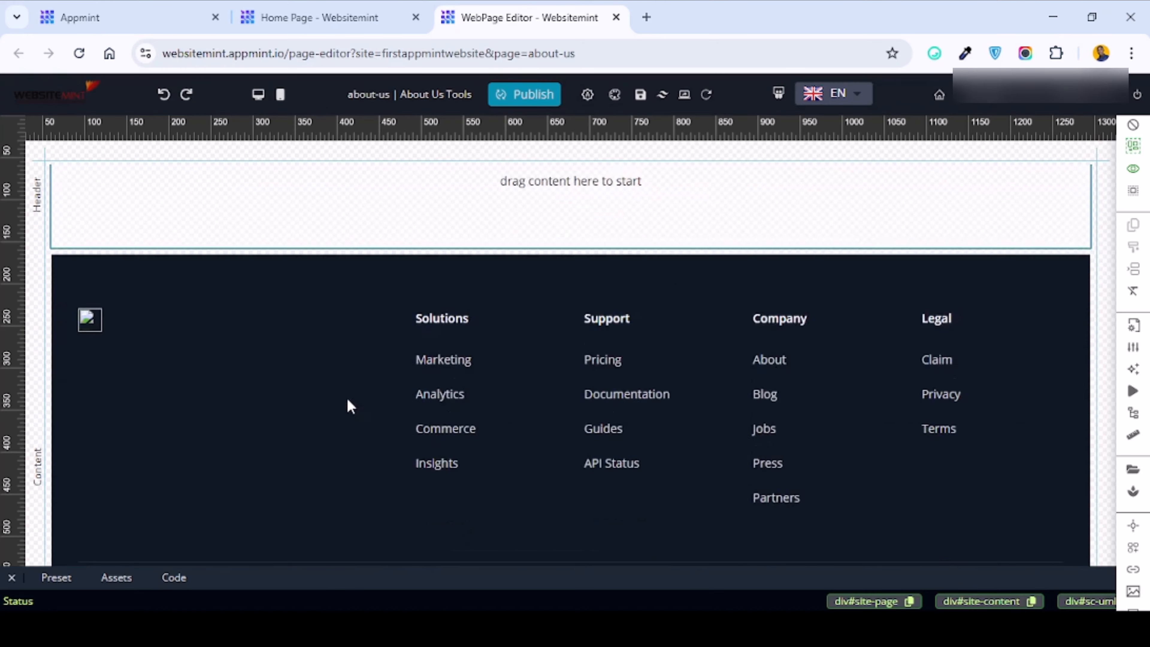
scroll(618, 342, up, 6)
scroll(697, 373, up, 3)
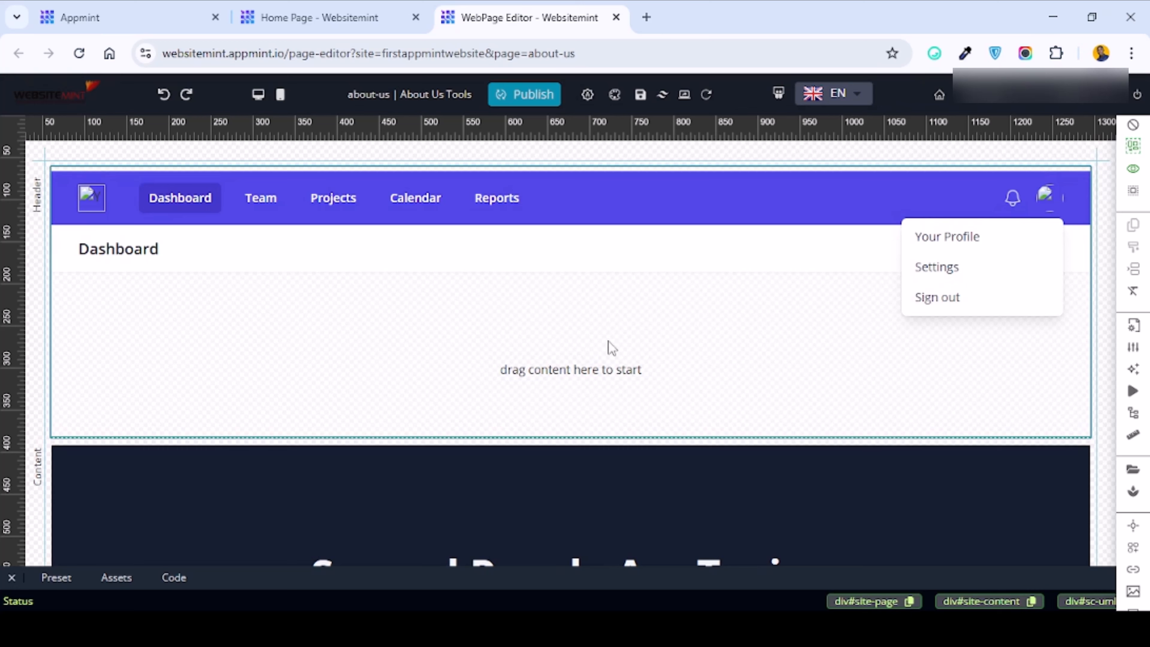
Save the About Us page and open its preview in a new browser tab.
click(640, 97)
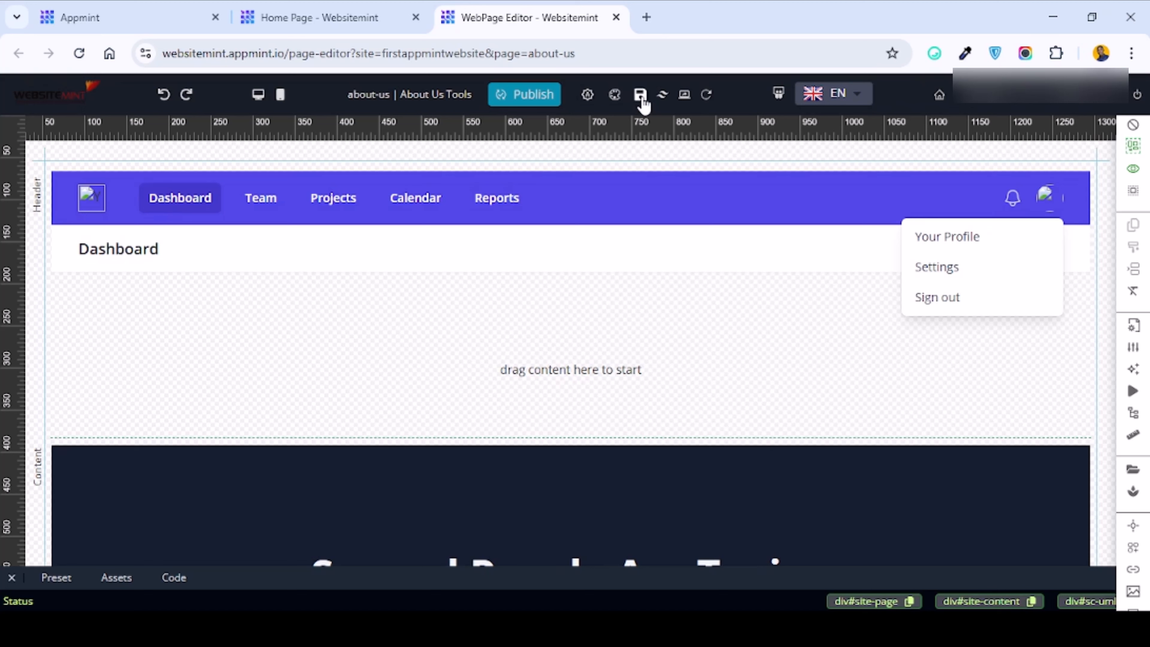
click(641, 97)
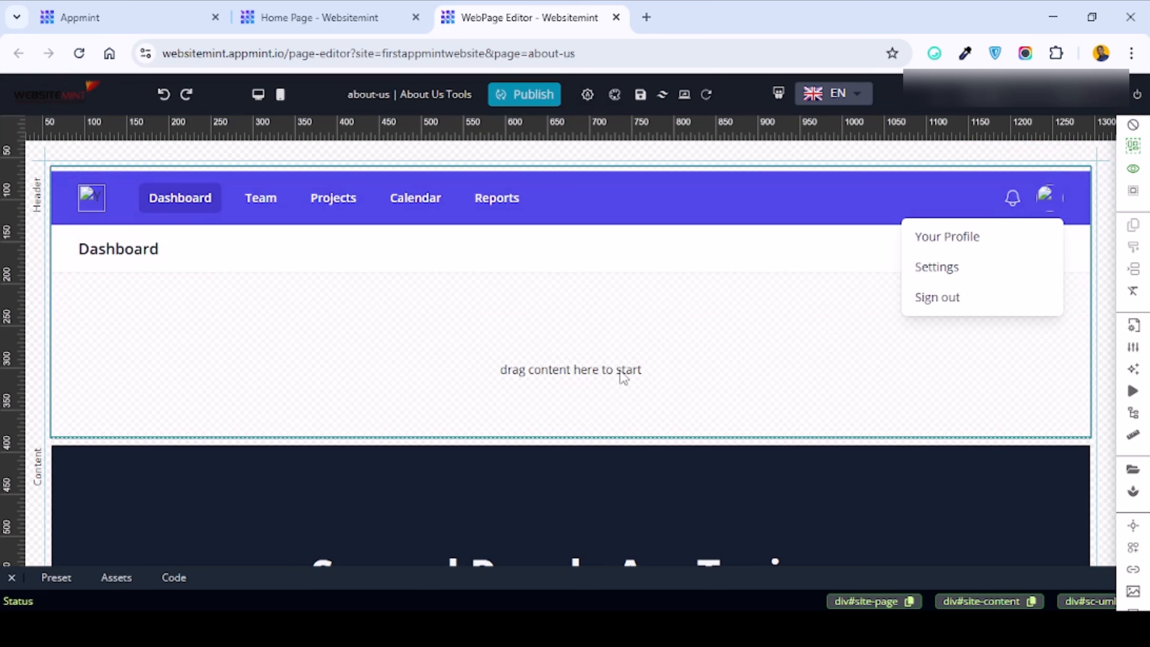
click(685, 94)
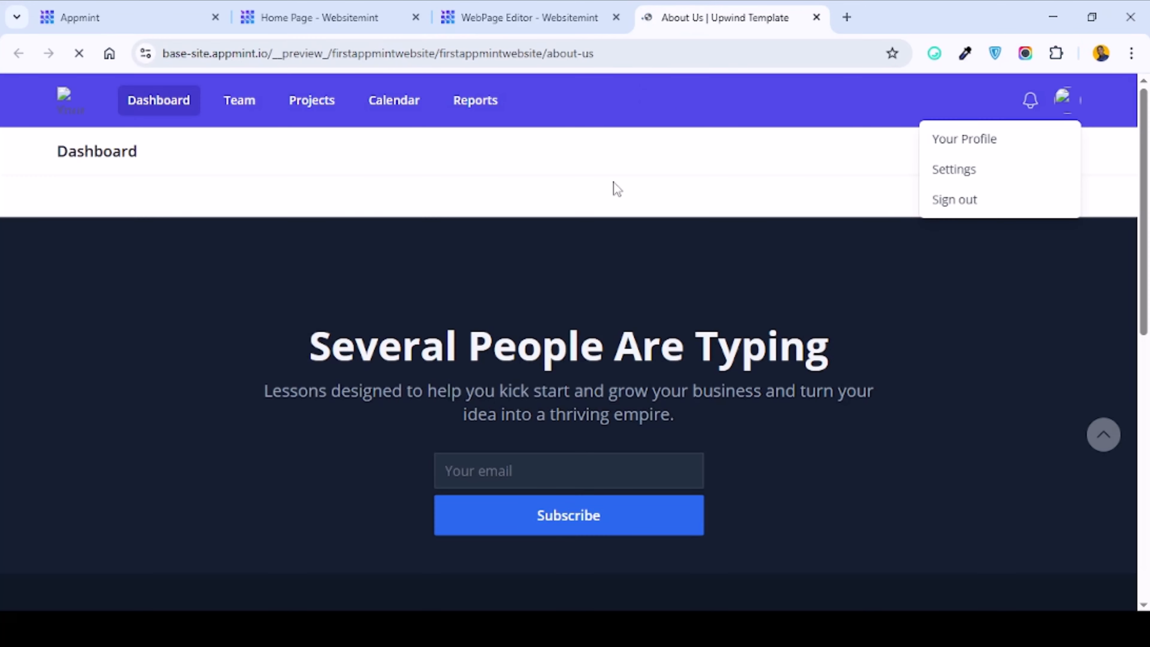
Examine the previewed About Us page from header to footer, and test its back-to-top link.
scroll(608, 176, down, 7)
scroll(608, 176, up, 4)
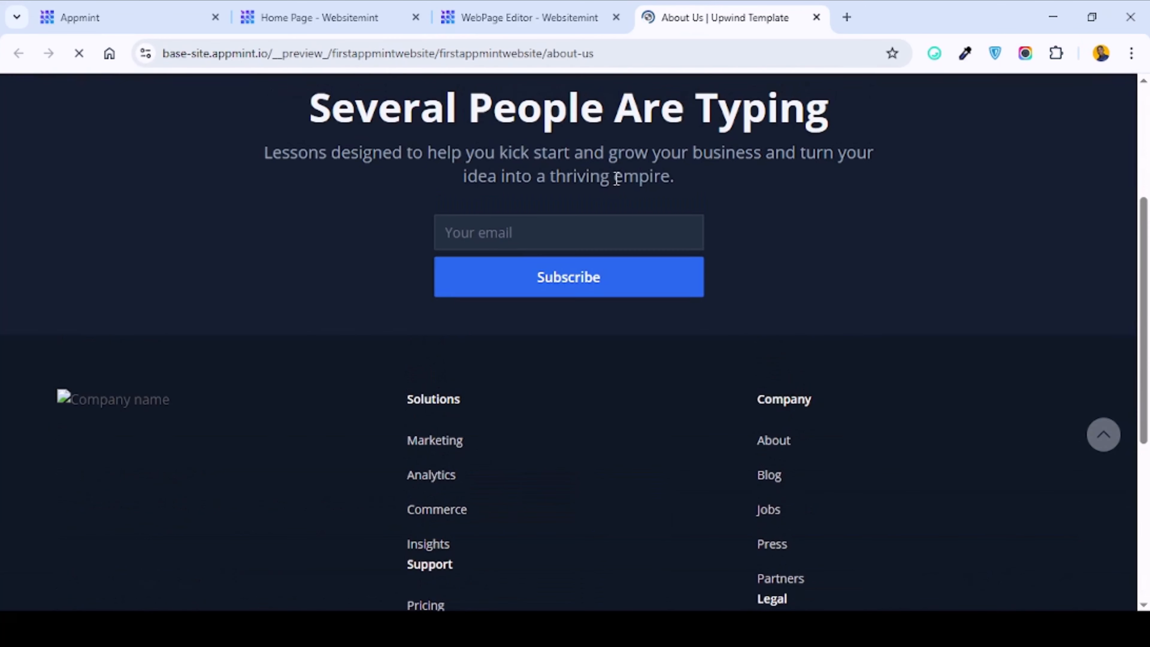
scroll(616, 180, down, 4)
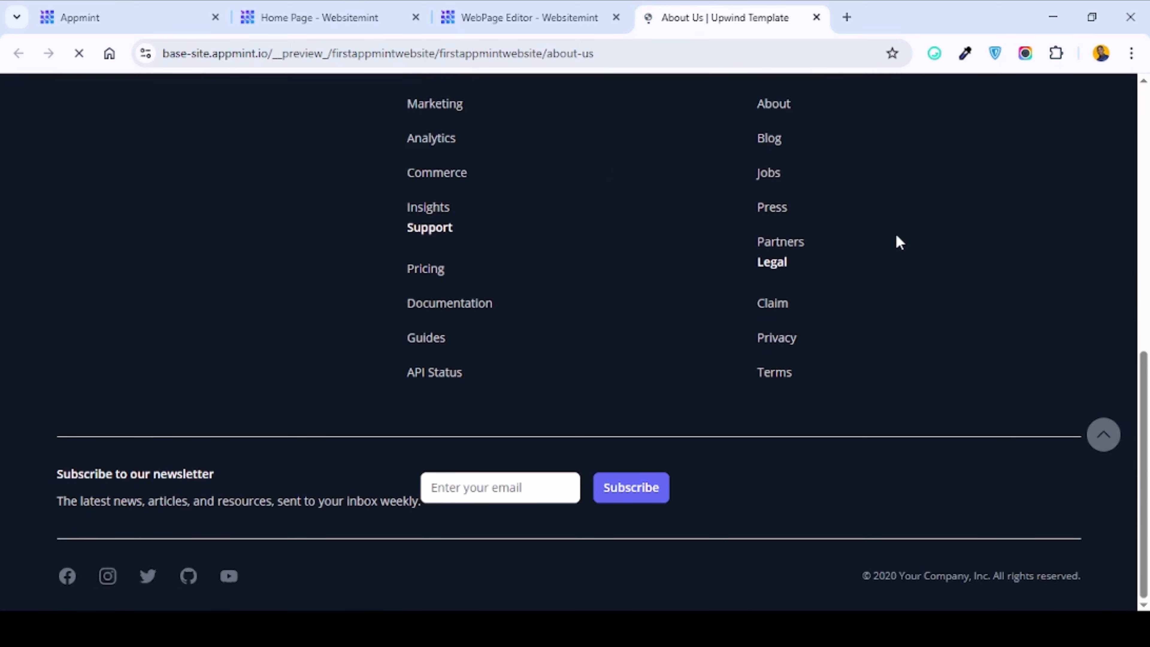
scroll(897, 241, up, 10)
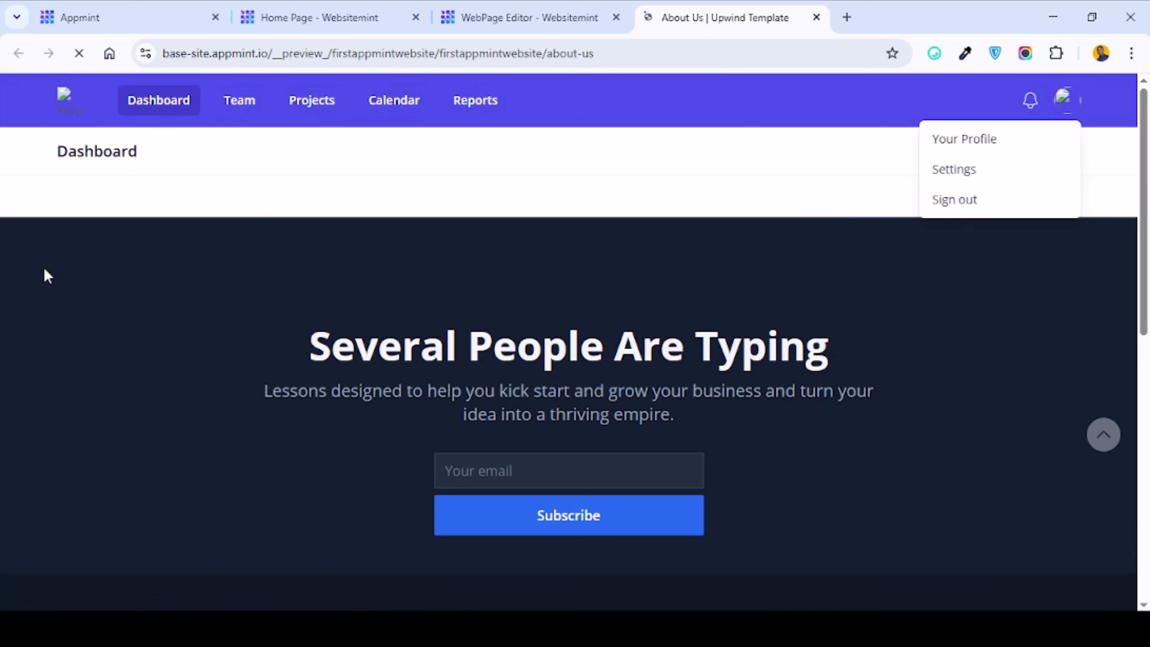
drag(810, 304, 1102, 435)
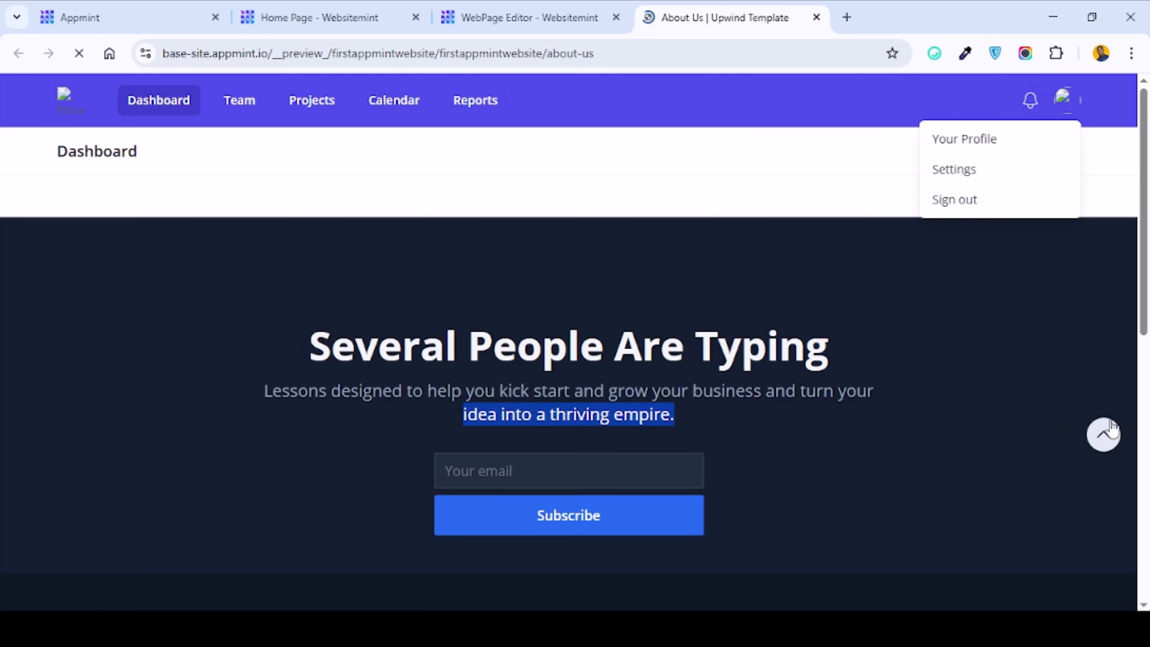
click(1105, 436)
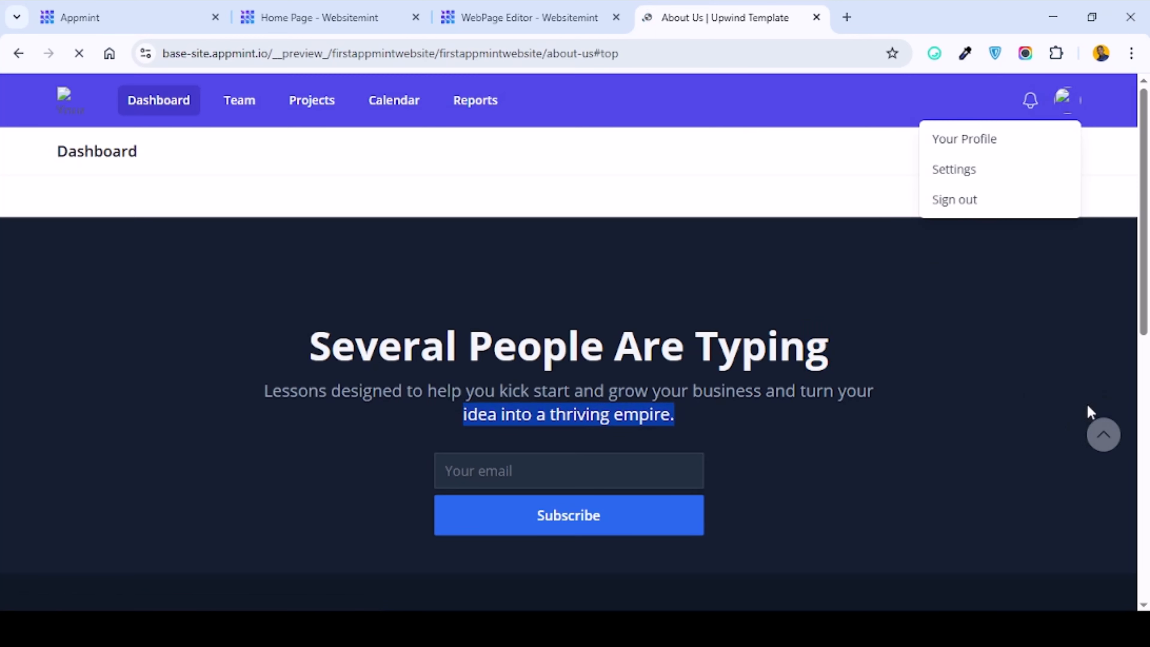
scroll(974, 353, down, 10)
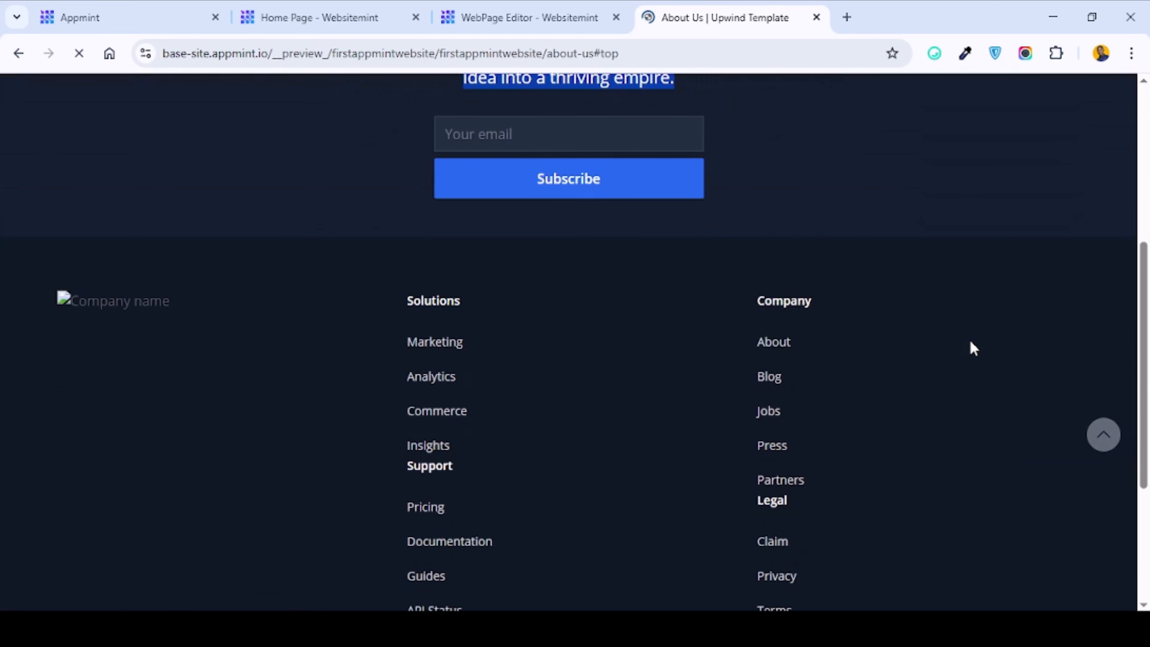
scroll(257, 291, up, 2)
scroll(626, 212, up, 2)
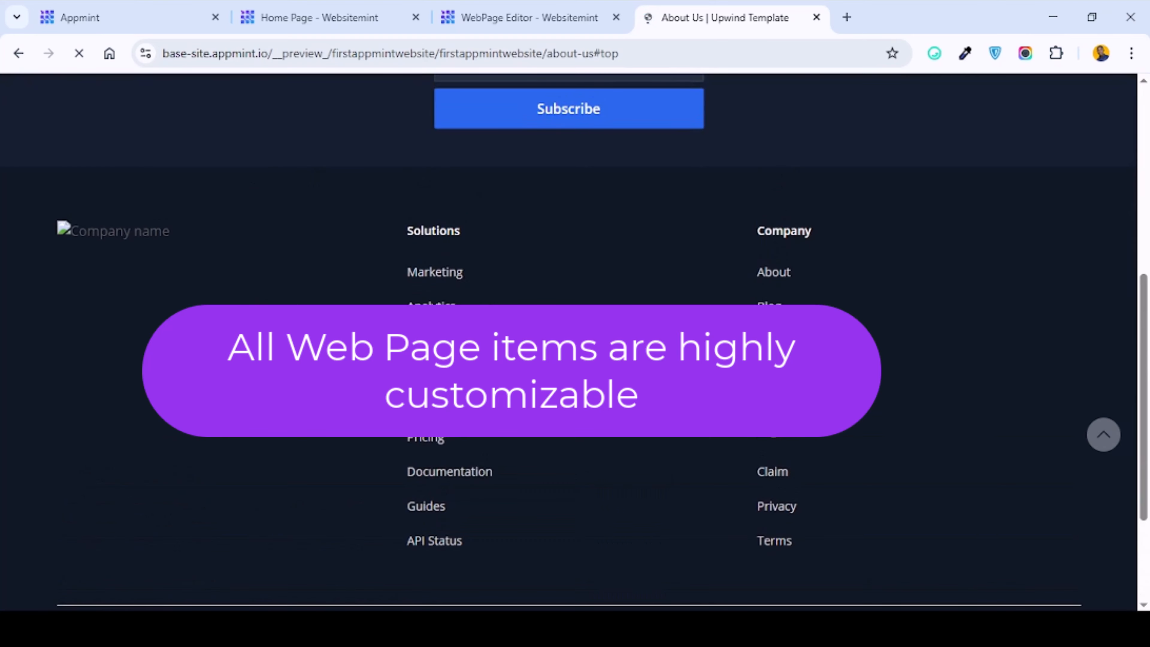
scroll(683, 303, down, 4)
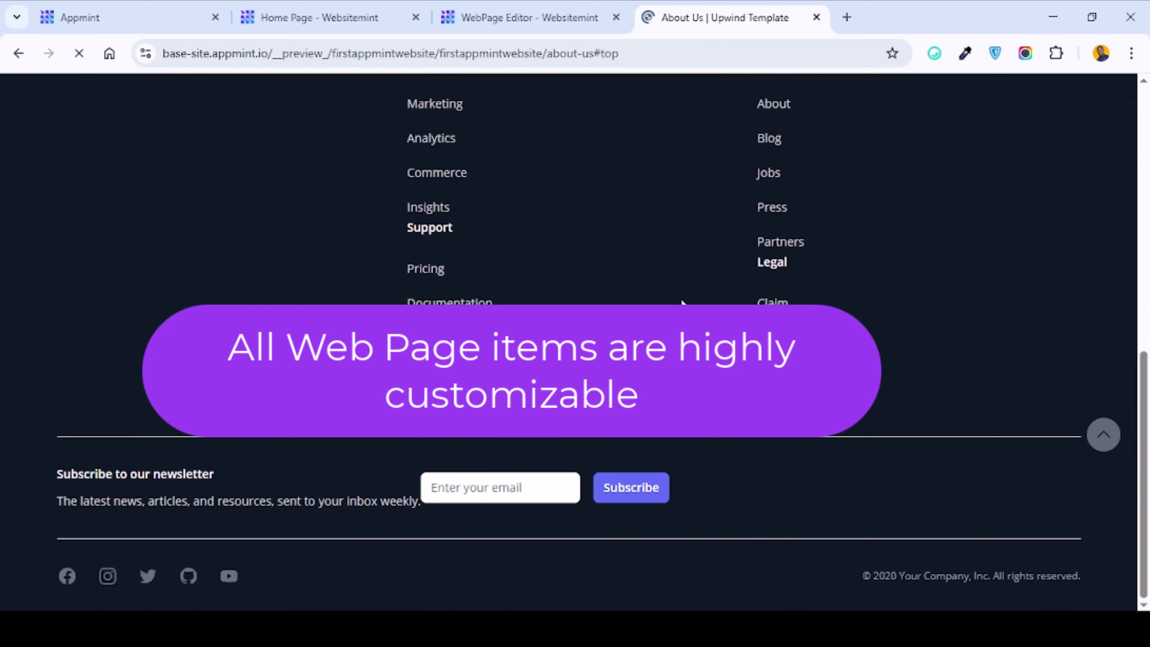
scroll(302, 297, up, 10)
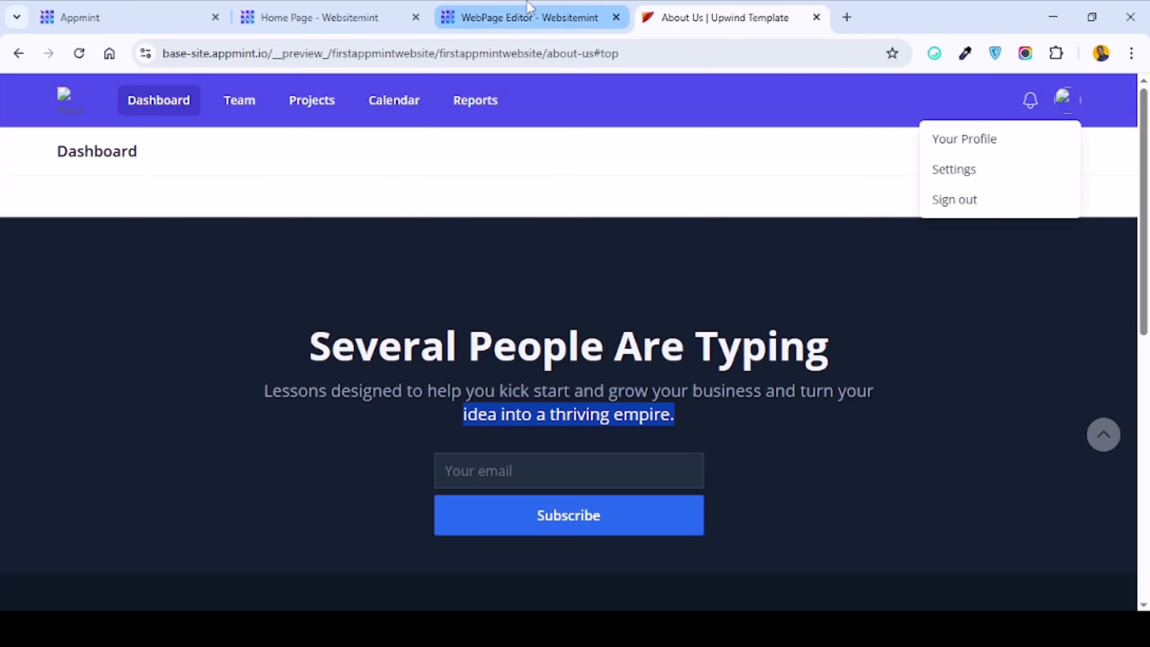
Switch back to the web page editor's browser tab and open the asset library.
click(531, 16)
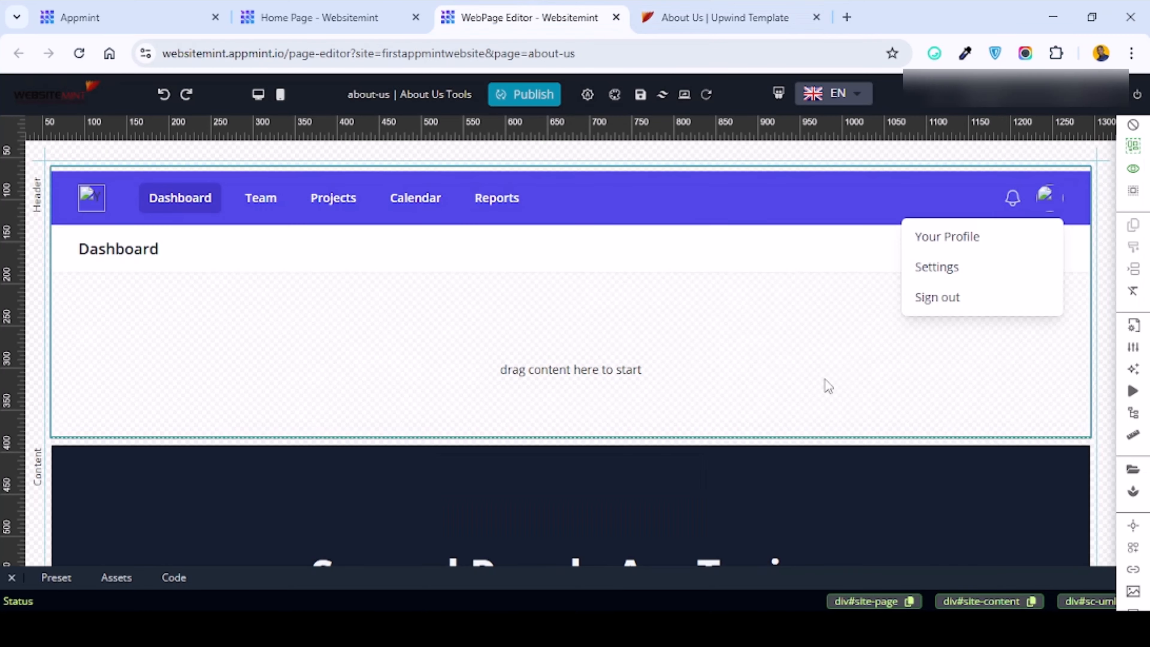
click(1131, 495)
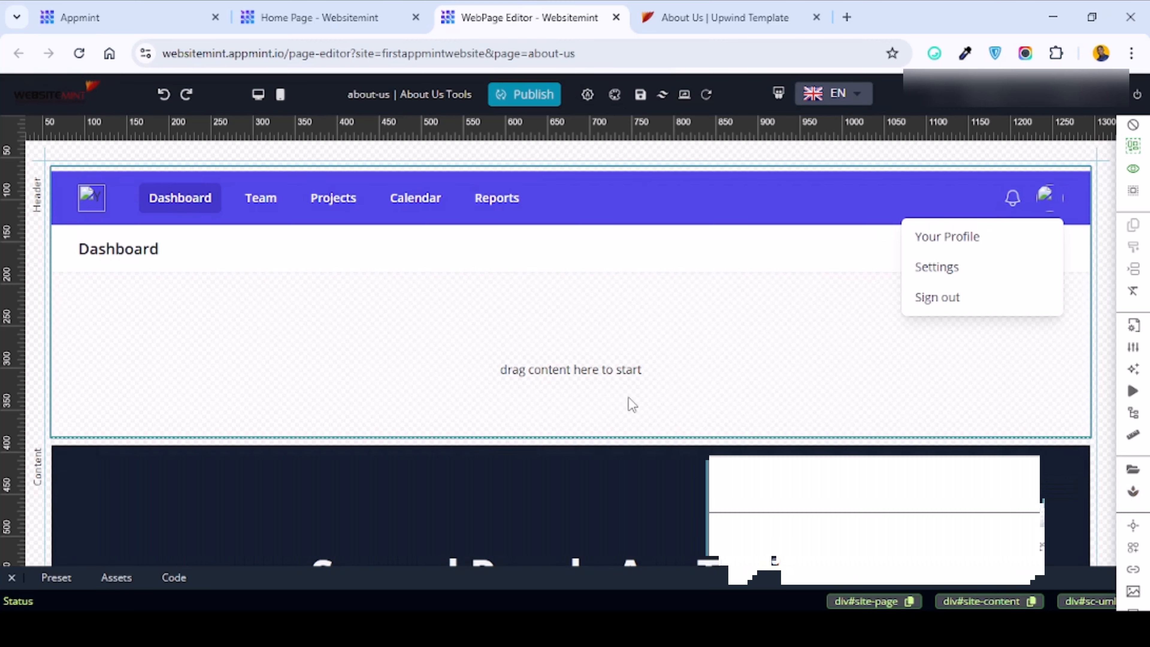